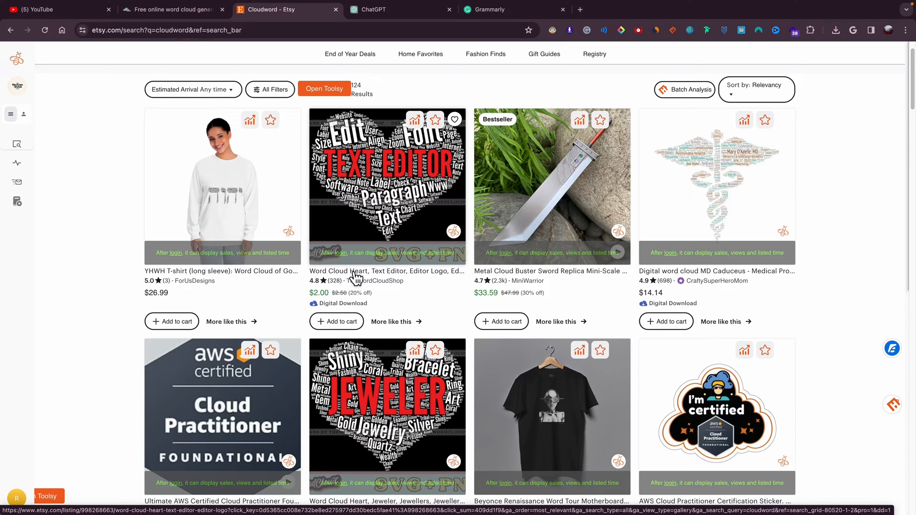
Switch from the Etsy search results to WordClouds.com and open its classic site
scroll(411, 191, "up", 1)
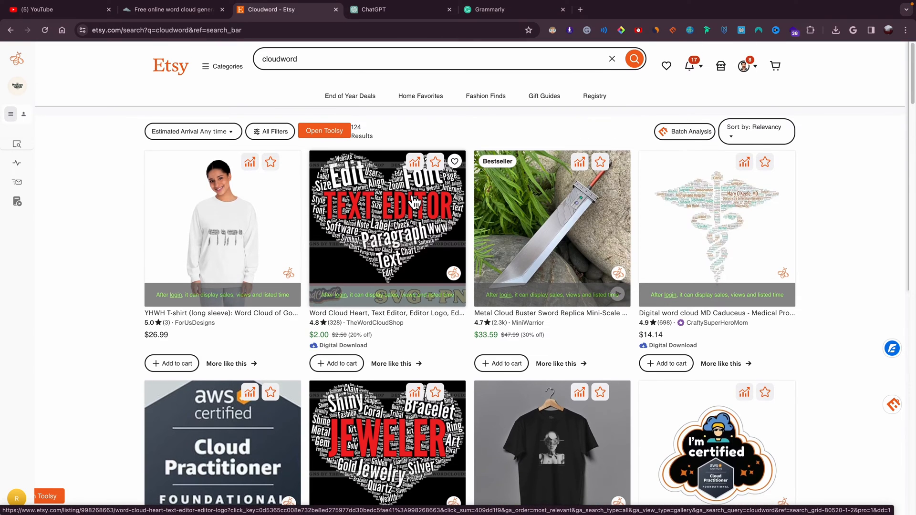
left_click(185, 9)
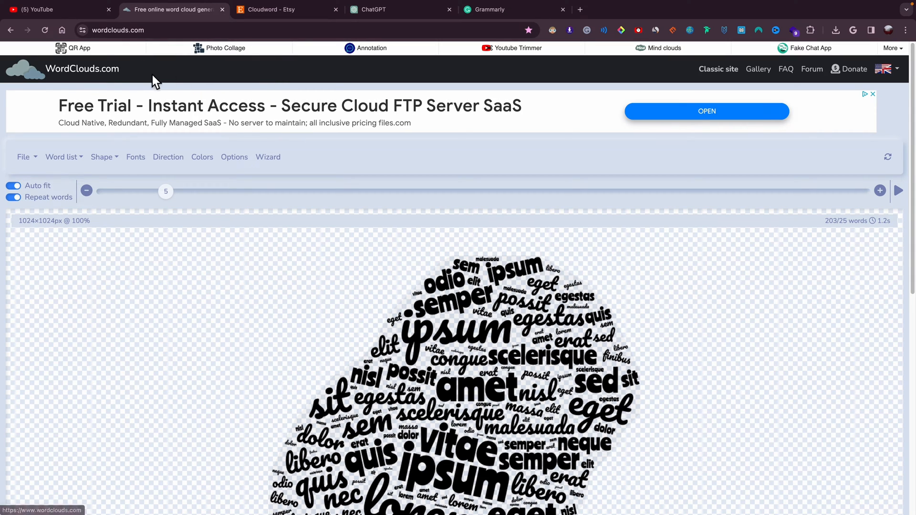
left_click(730, 72)
scroll(276, 235, "down", 2)
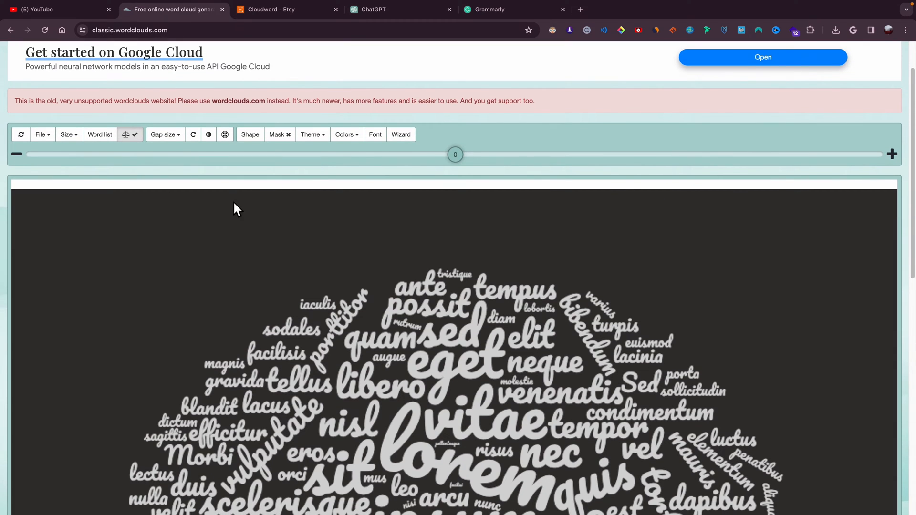
Start a new, empty word cloud in place of the sample one
left_click(50, 138)
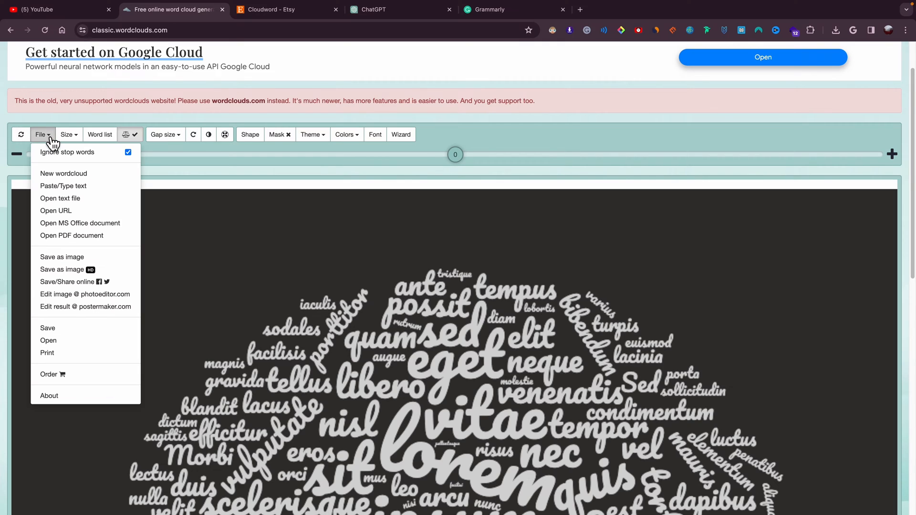
left_click(76, 174)
left_click(578, 95)
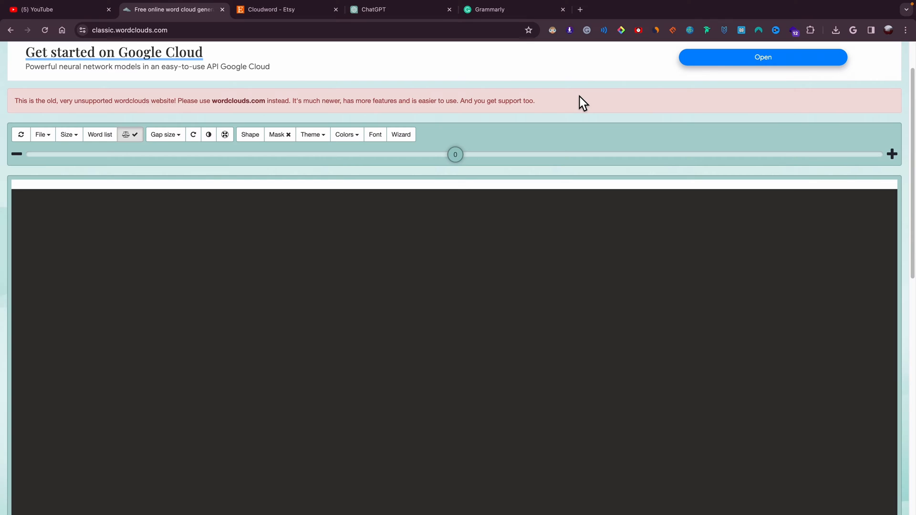
scroll(496, 210, "down", 3)
scroll(496, 210, "up", 4)
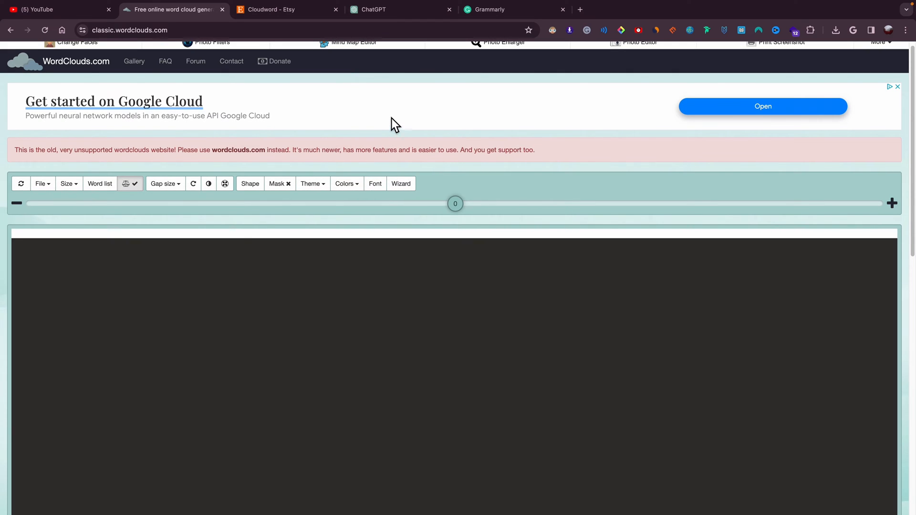
scroll(414, 167, "up", 1)
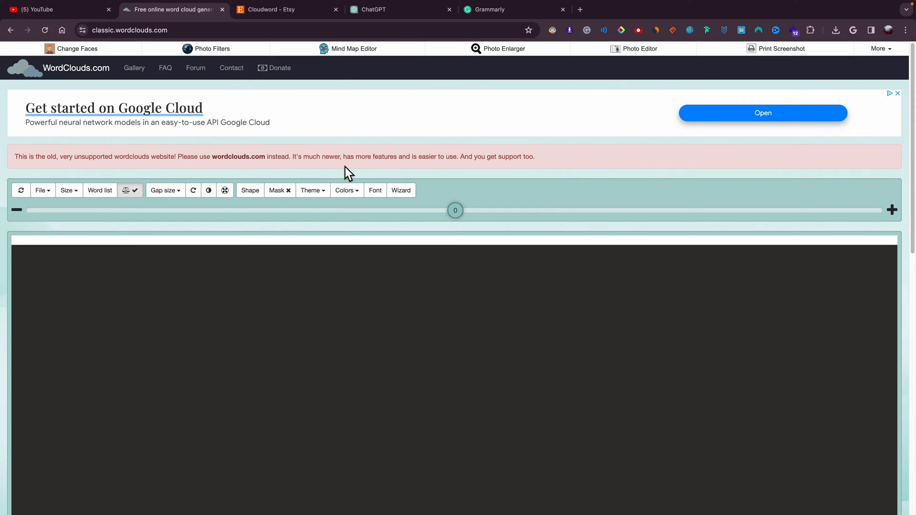
Switch to ChatGPT and copy the selected list of 50 California cities from its answer
left_click(420, 12)
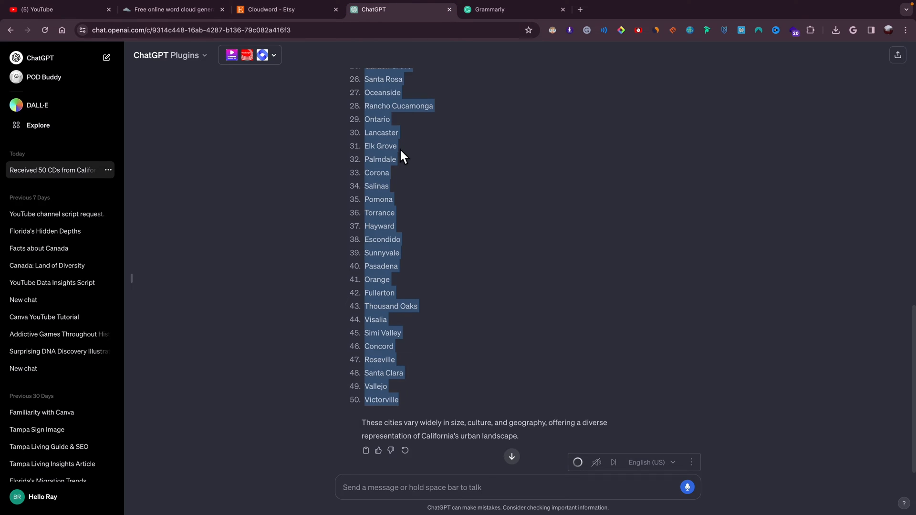
scroll(400, 150, "up", 15)
scroll(434, 302, "down", 3)
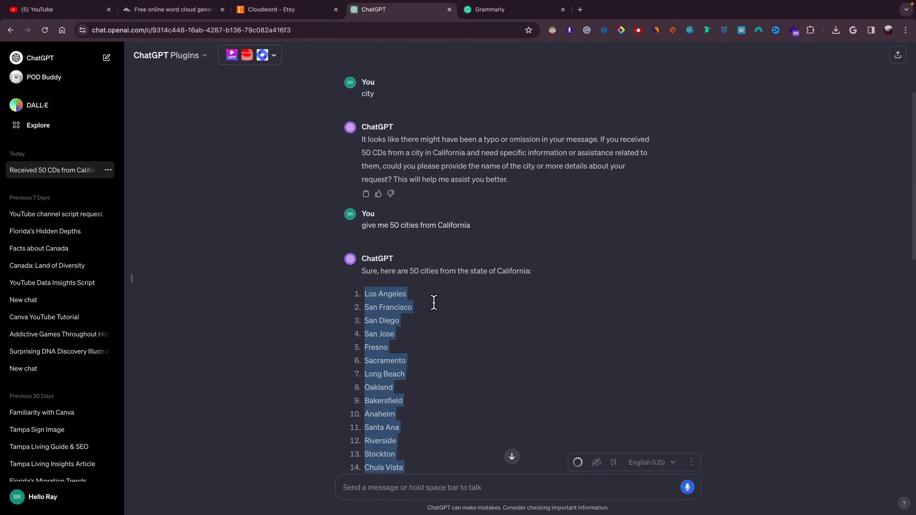
scroll(390, 301, "down", 3)
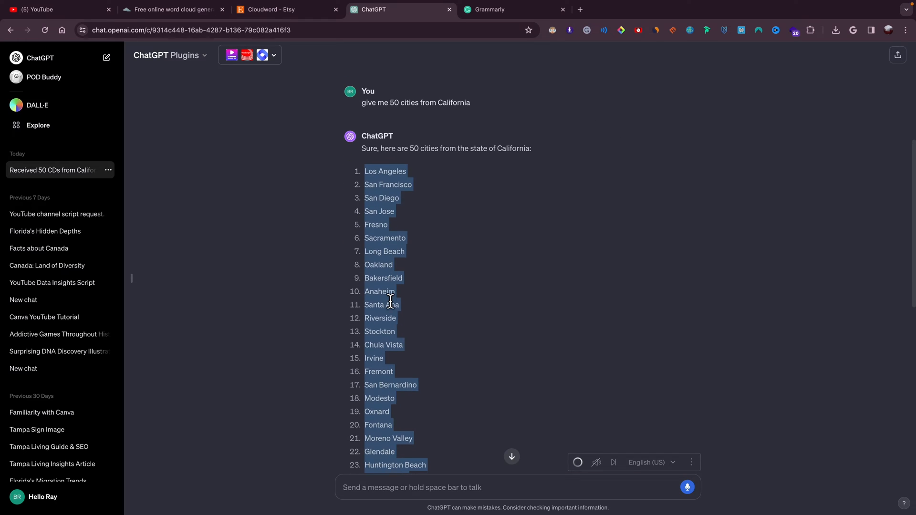
scroll(400, 168, "down", 1)
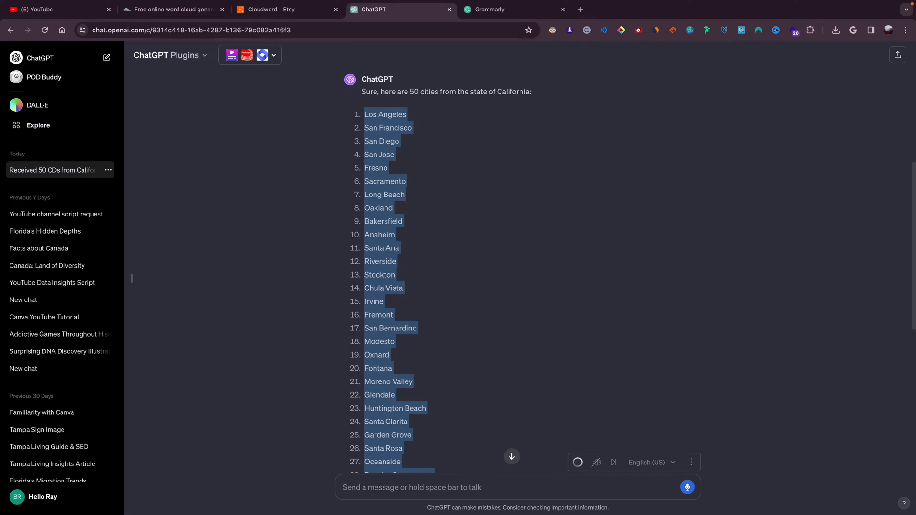
scroll(383, 205, "down", 1)
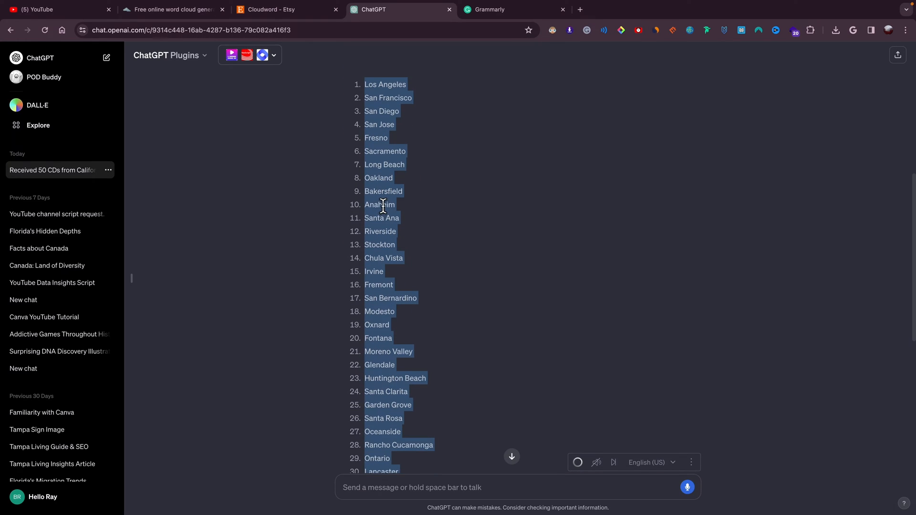
scroll(385, 289, "down", 1)
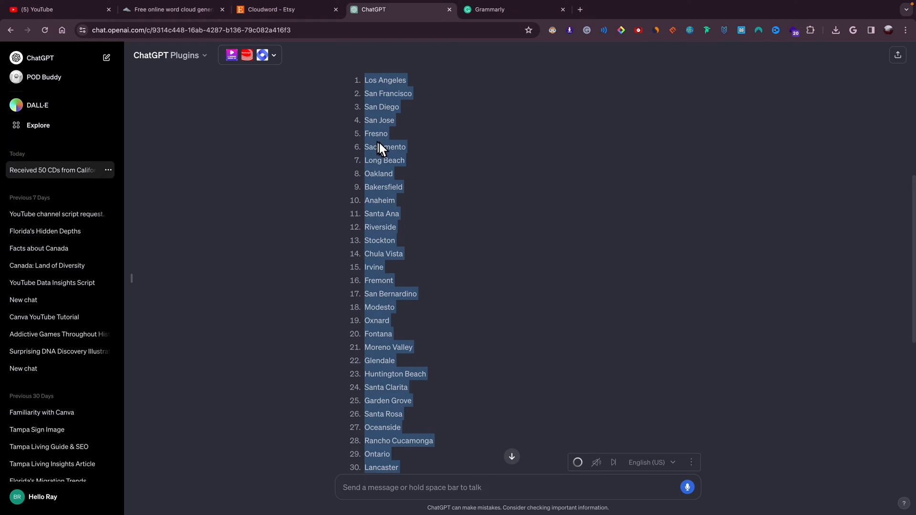
scroll(379, 143, "up", 1)
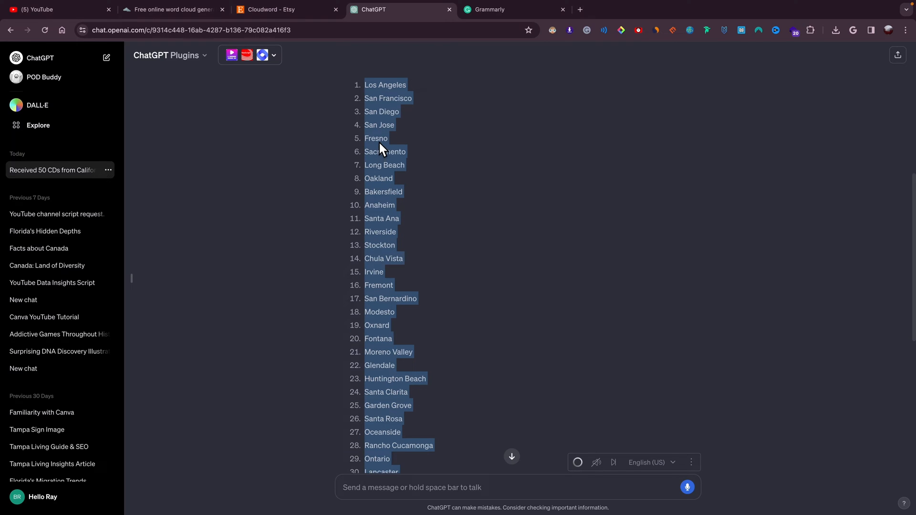
right_click(379, 99)
left_click(403, 114)
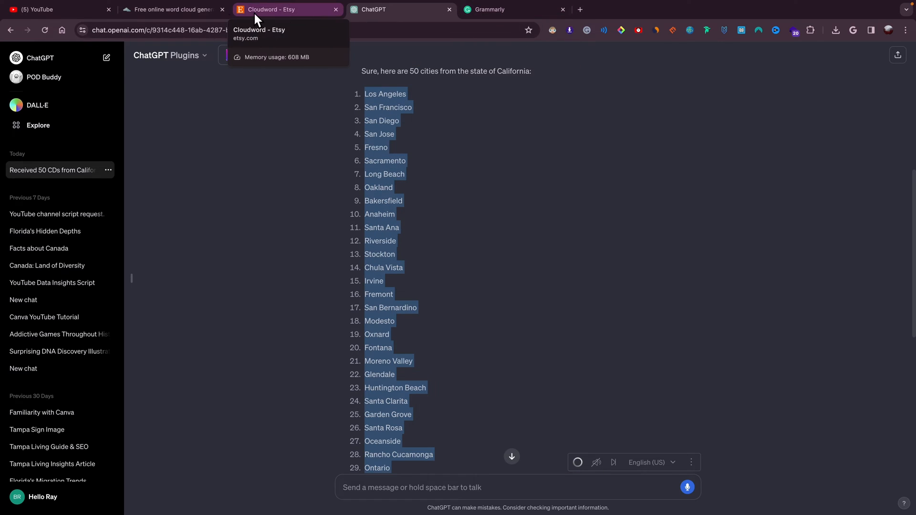
Return to WordClouds.com, paste the copied California city list as the word cloud's text and apply it
left_click(186, 15)
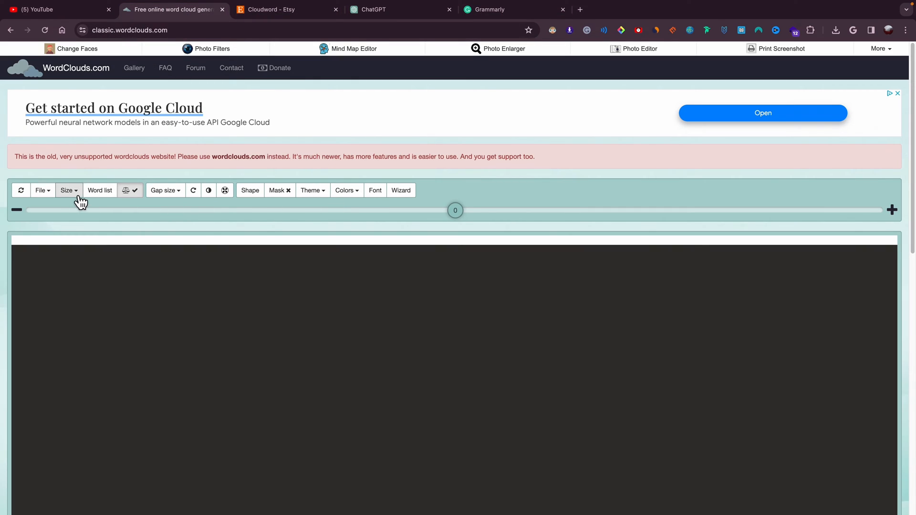
left_click(43, 191)
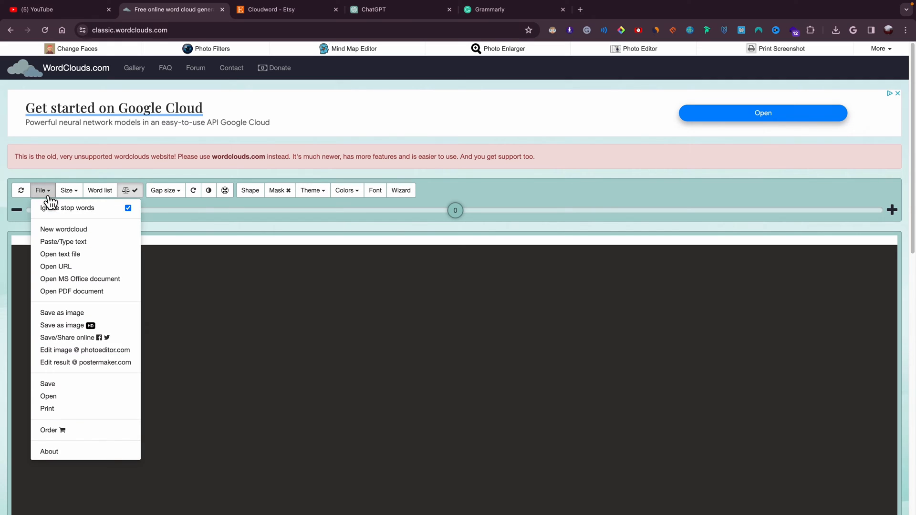
left_click(87, 241)
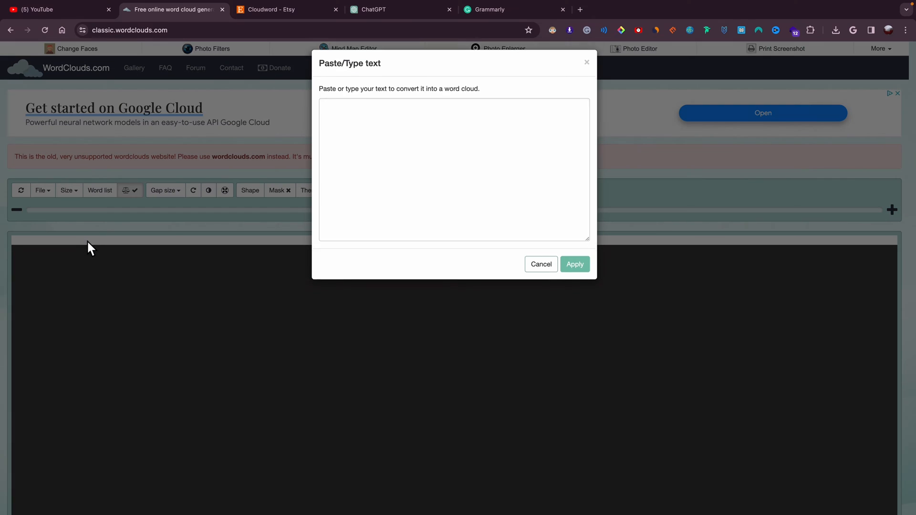
right_click(364, 129)
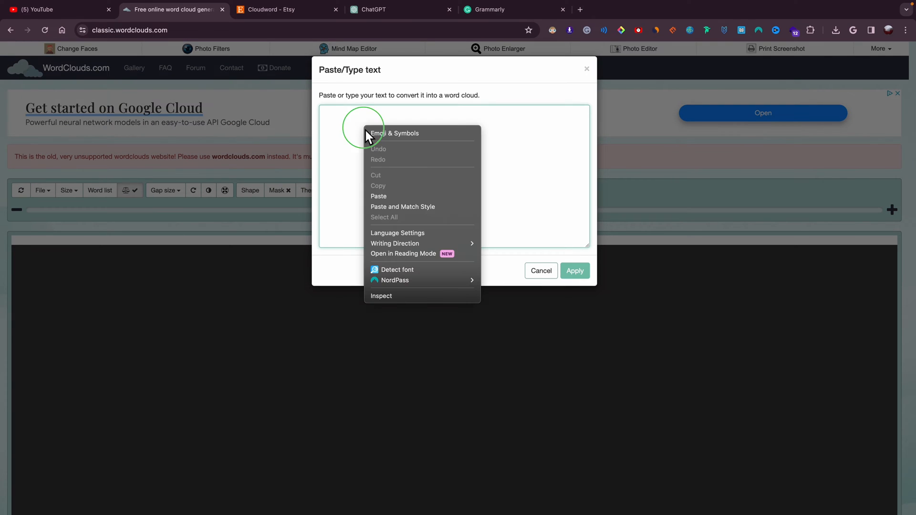
left_click(383, 196)
scroll(404, 193, "up", 10)
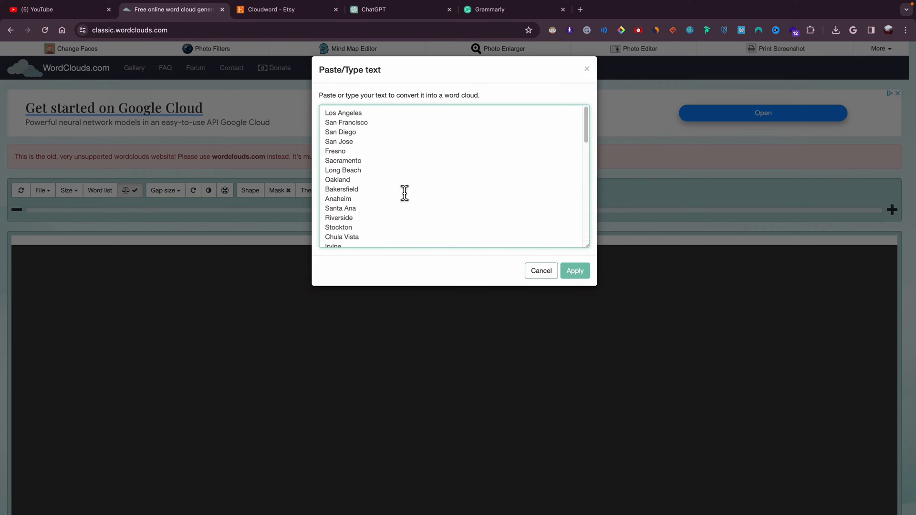
left_click(573, 271)
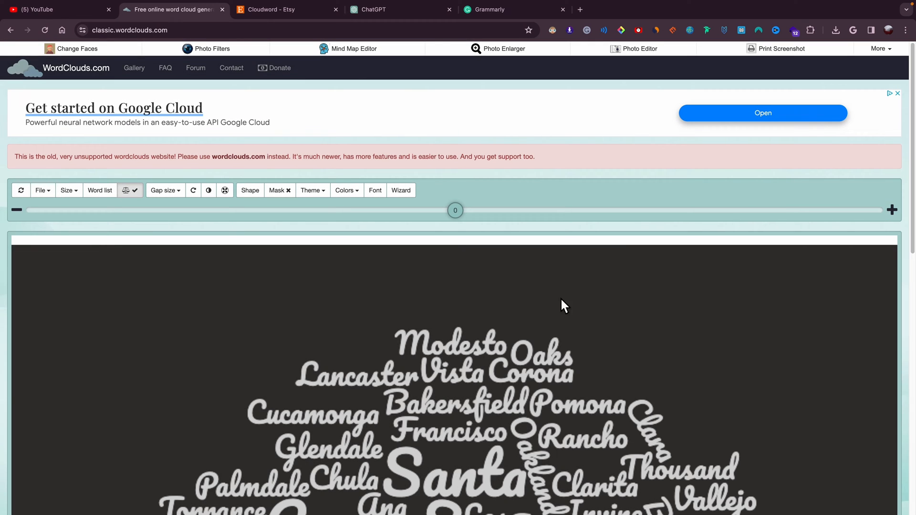
Examine the generated city word cloud, checking how the words are split, sized and arranged
scroll(453, 332, "down", 6)
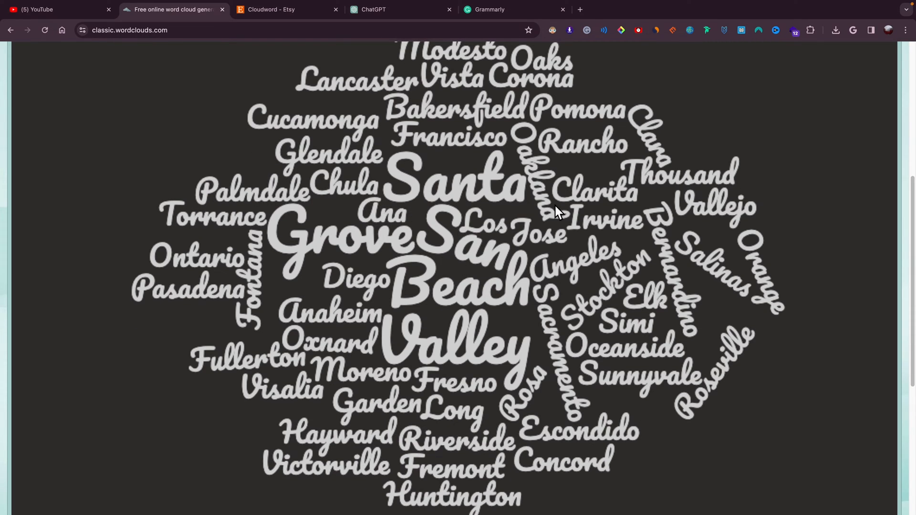
scroll(554, 205, "down", 2)
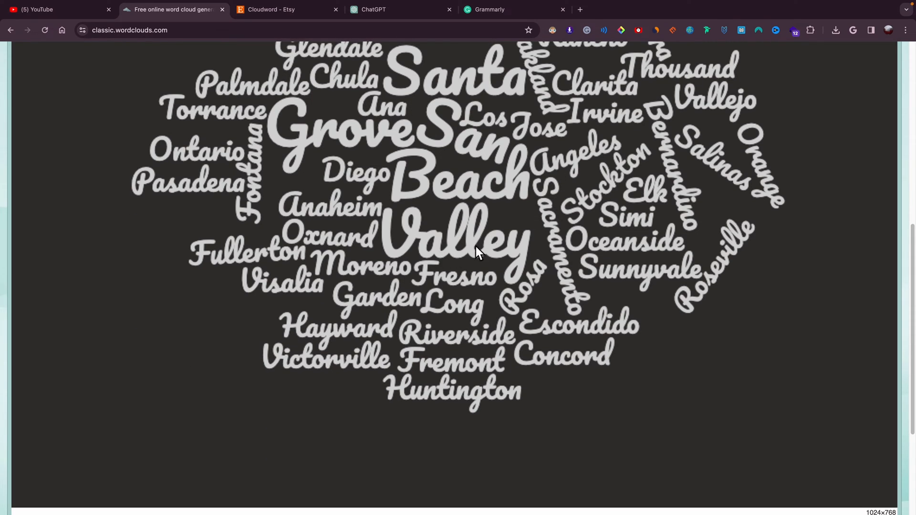
scroll(522, 240, "up", 8)
scroll(521, 241, "down", 2)
scroll(522, 240, "up", 1)
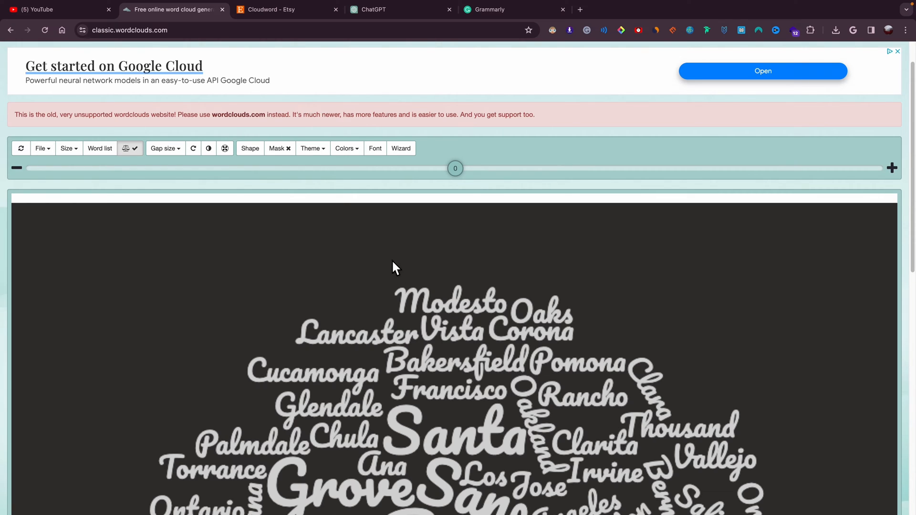
scroll(487, 383, "down", 4)
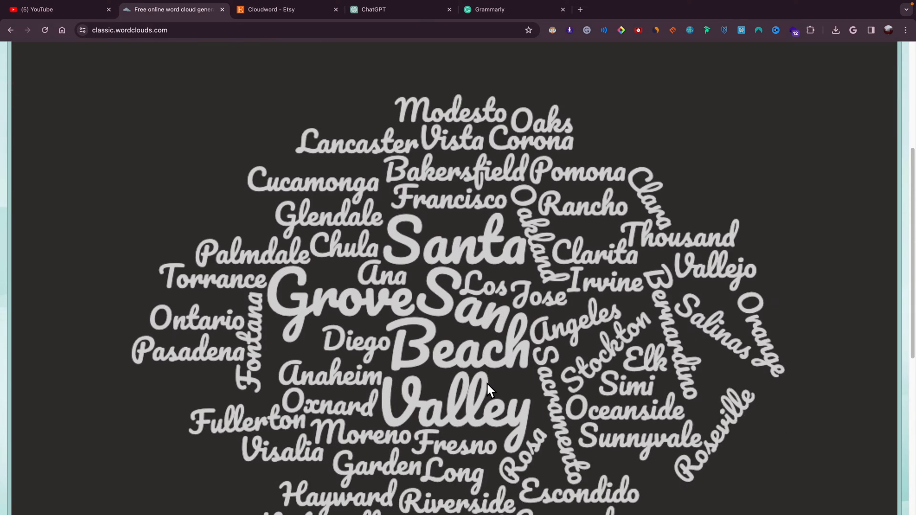
scroll(487, 384, "up", 3)
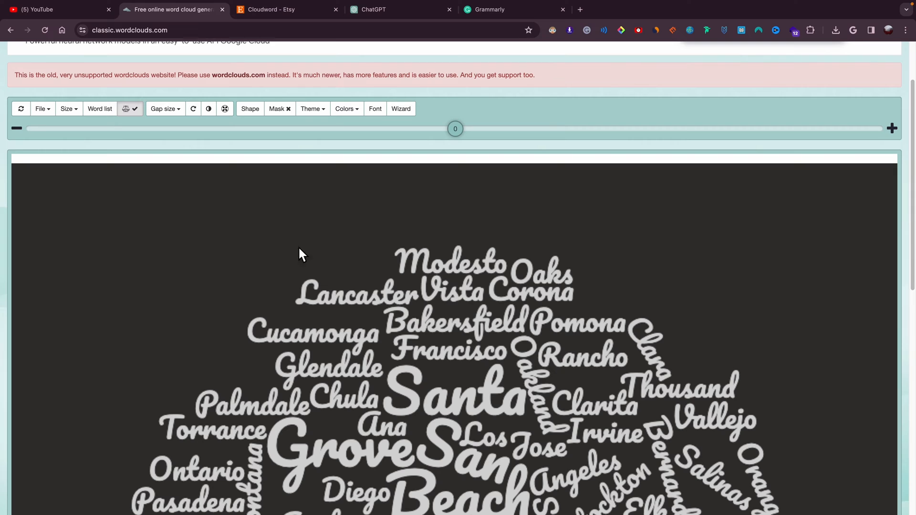
scroll(468, 319, "down", 5)
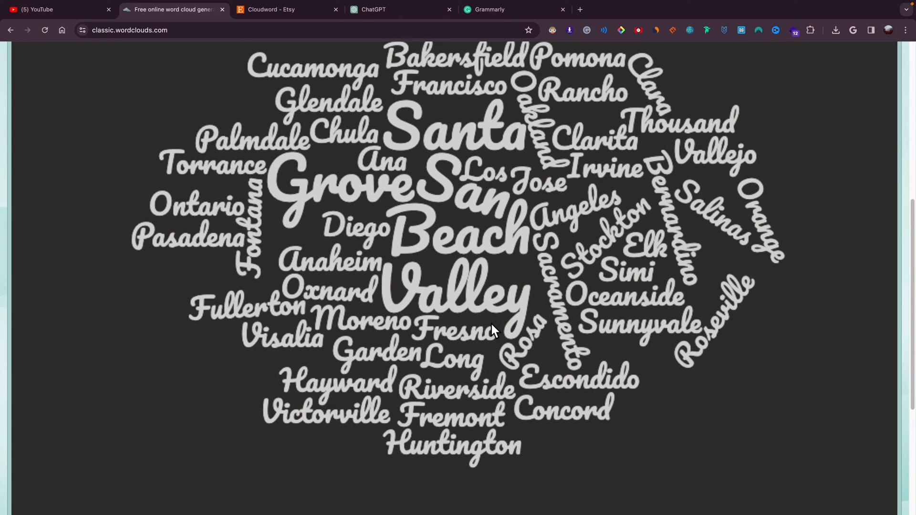
scroll(490, 323, "up", 2)
scroll(397, 297, "up", 5)
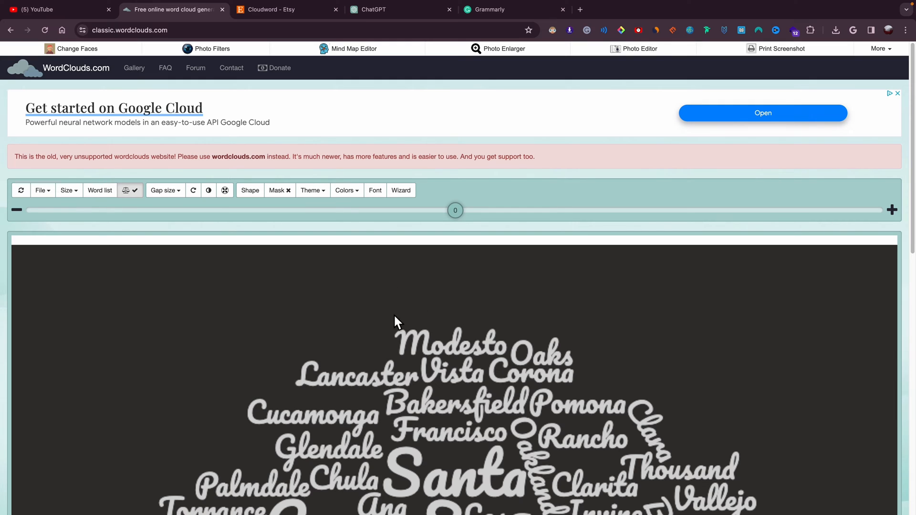
scroll(454, 348, "down", 3)
scroll(459, 347, "up", 3)
Redraw the word cloud from its shape options and set its background color to white
left_click(250, 190)
left_click(337, 205)
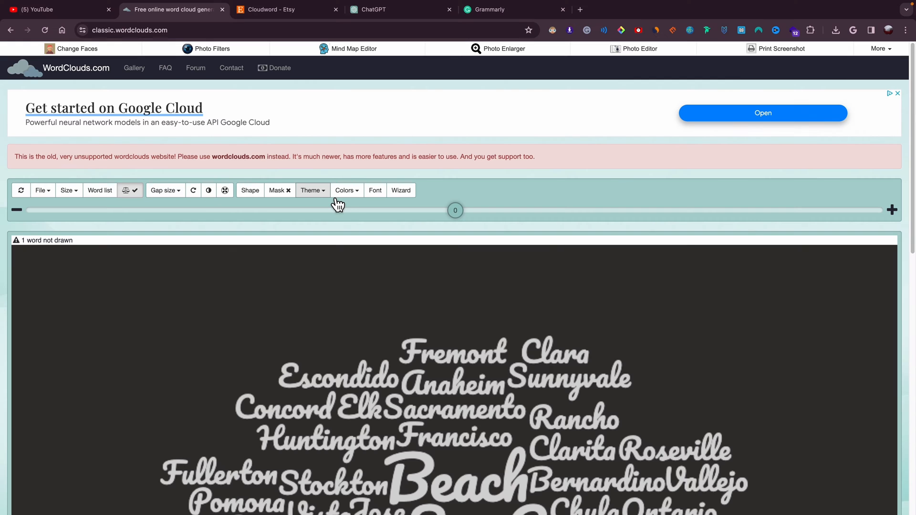
left_click(353, 191)
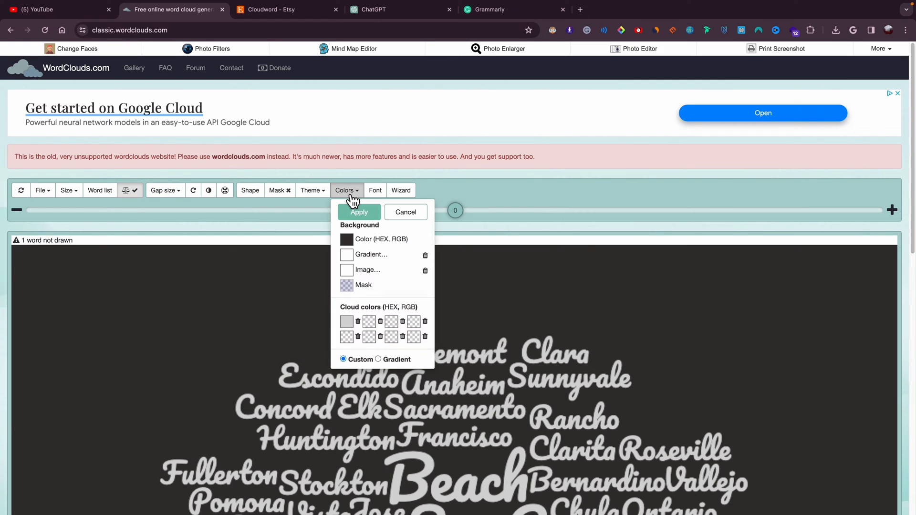
left_click(347, 241)
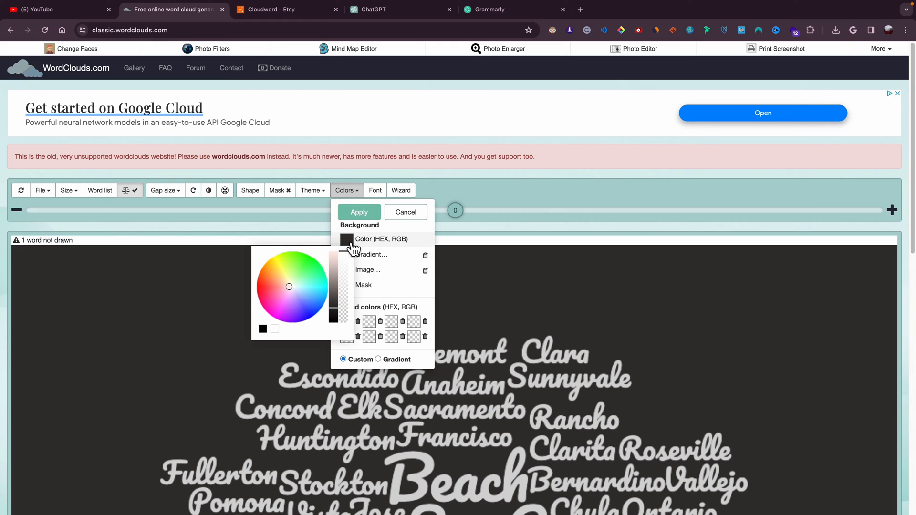
left_click(276, 331)
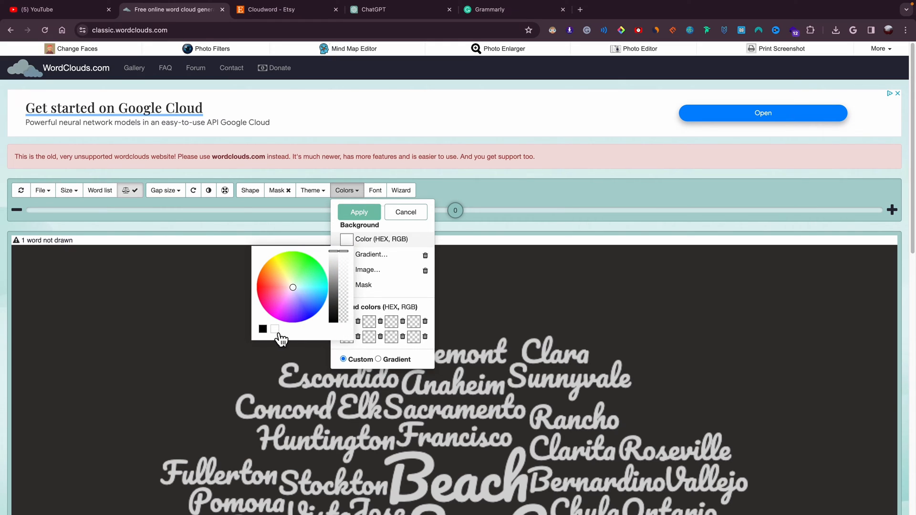
left_click(403, 228)
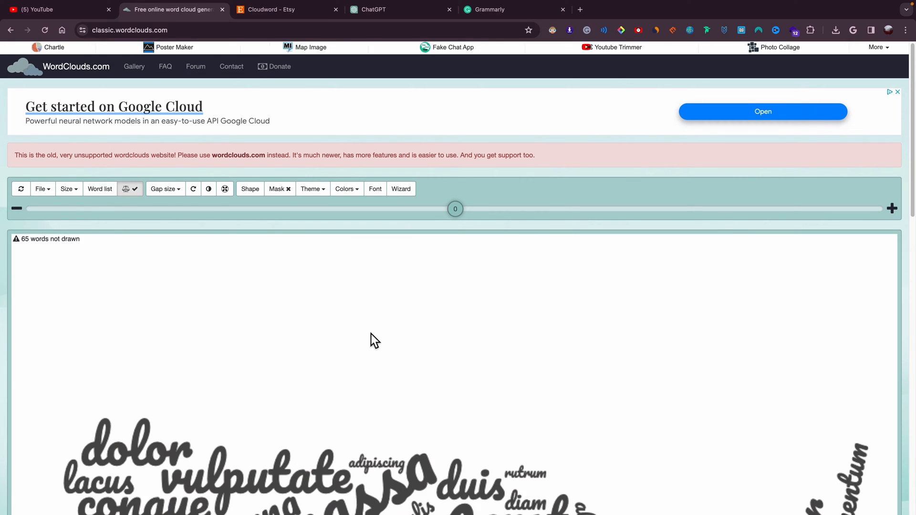
scroll(371, 334, "down", 8)
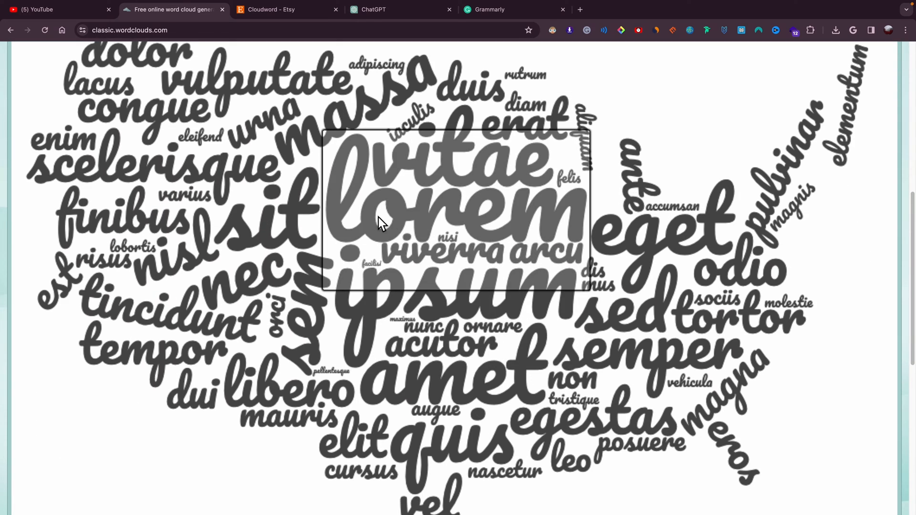
scroll(514, 300, "up", 5)
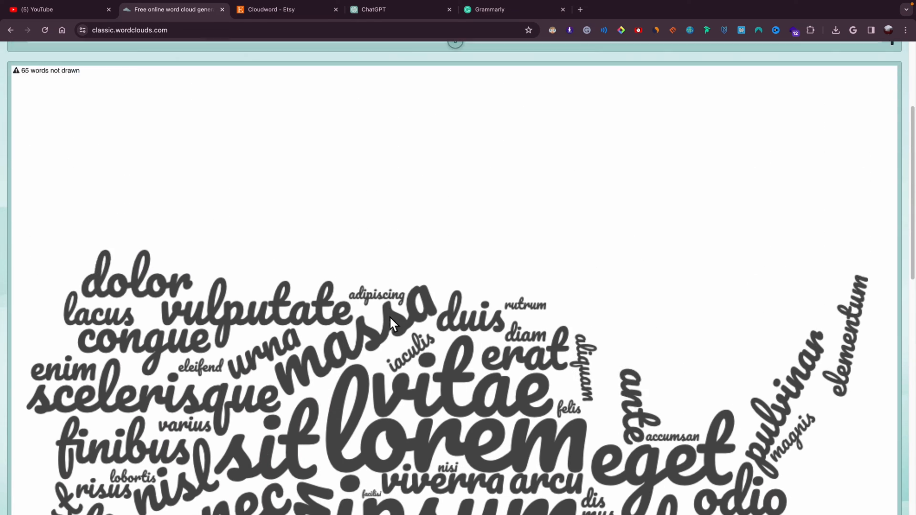
Dismiss the Google ad on the classic word cloud page and switch to the newer WordClouds.com site
scroll(390, 322, "up", 3)
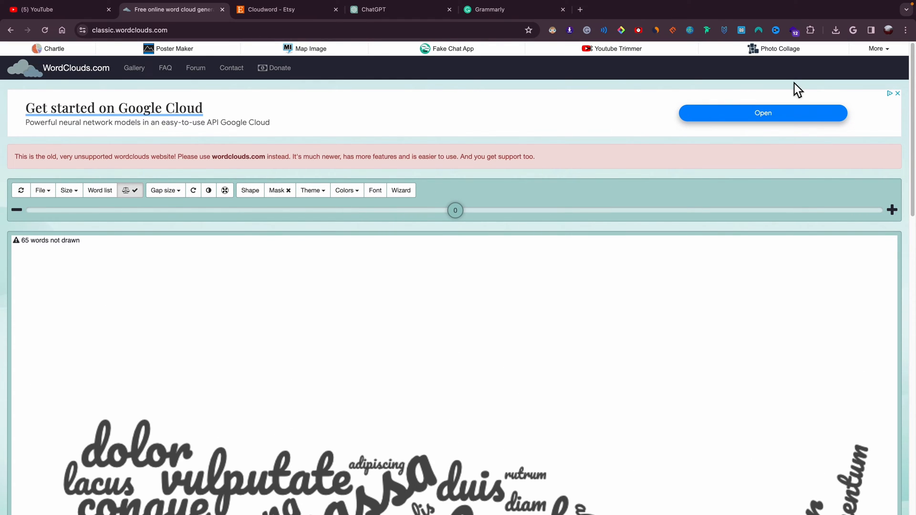
left_click(899, 95)
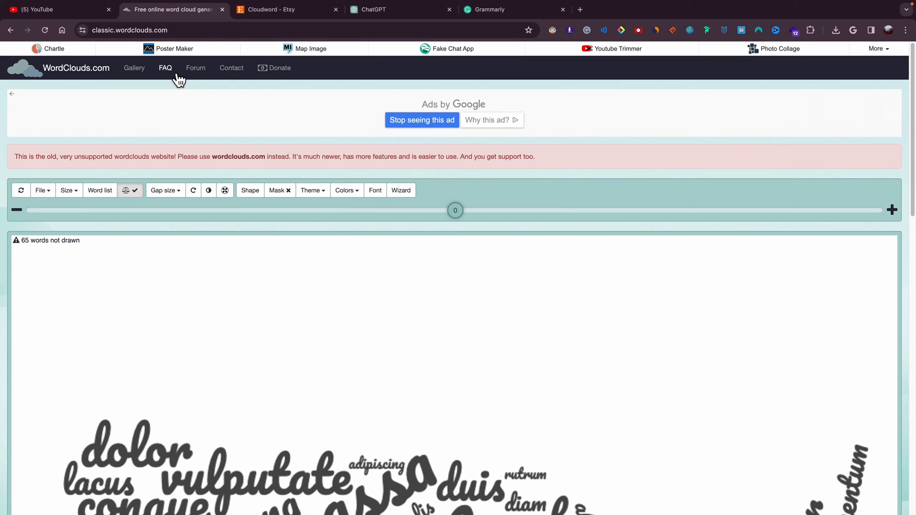
left_click(90, 71)
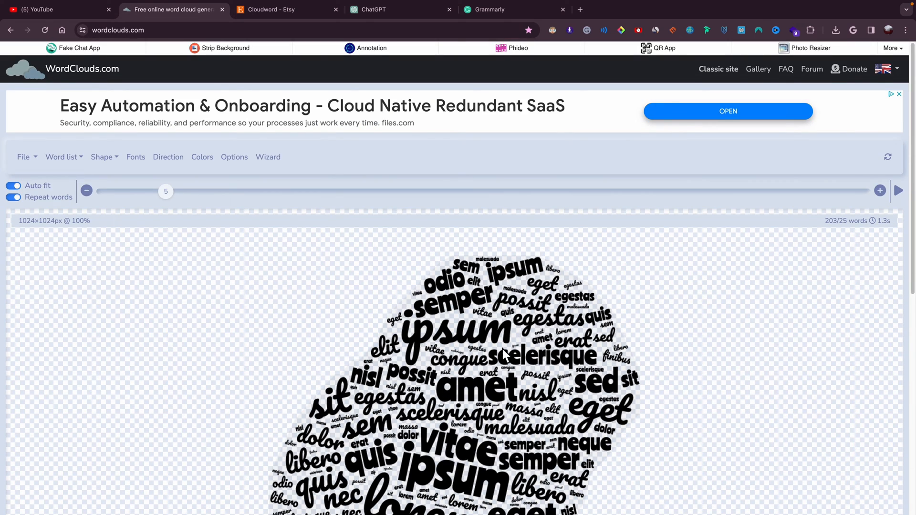
Start a new word cloud from a blank canvas
scroll(503, 356, "down", 1)
left_click(68, 147)
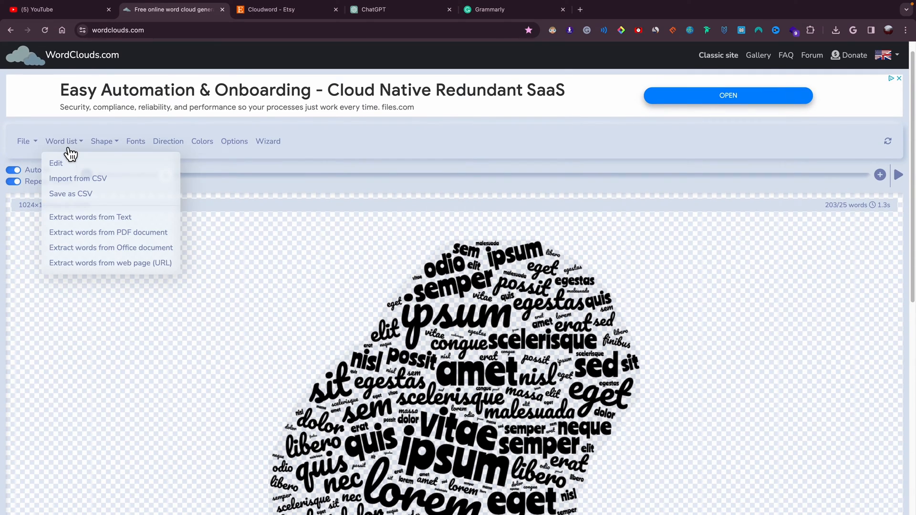
left_click(34, 152)
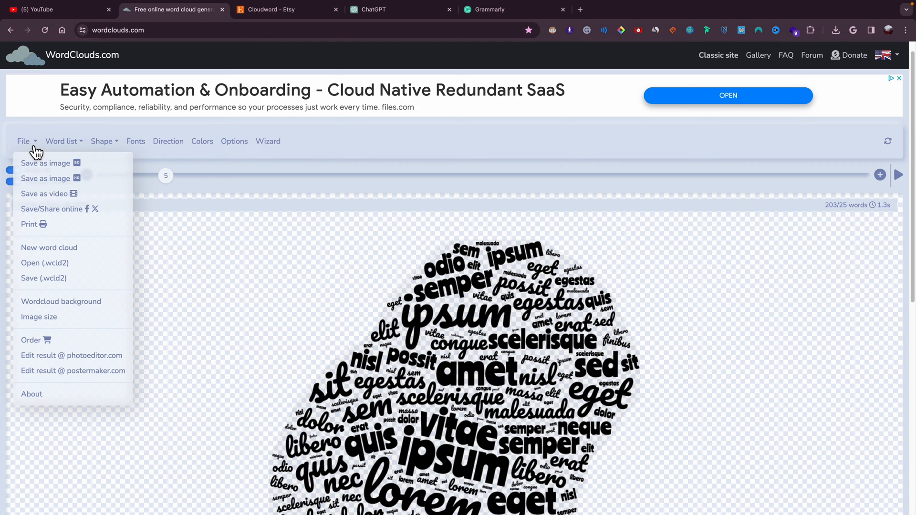
left_click(62, 248)
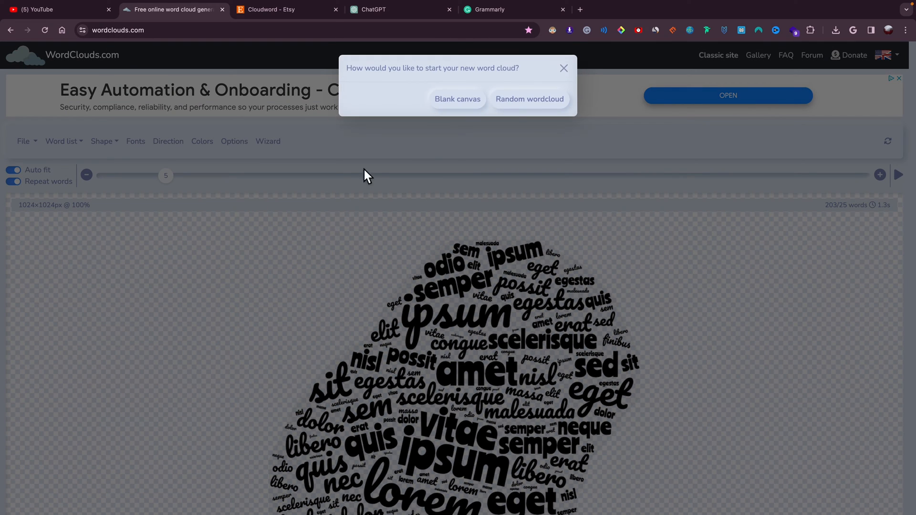
left_click(533, 102)
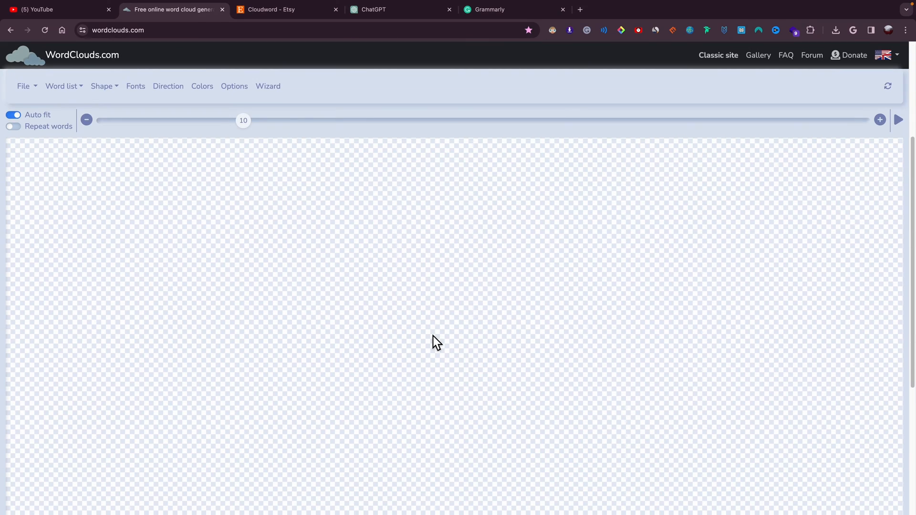
scroll(405, 329, "up", 2)
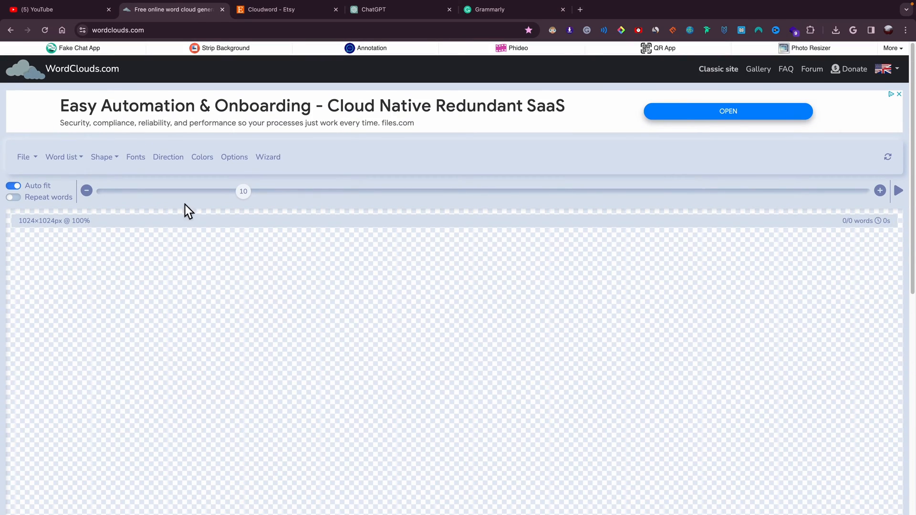
Extract words from text using the copied California city list, check the pasted entries and apply them
left_click(70, 163)
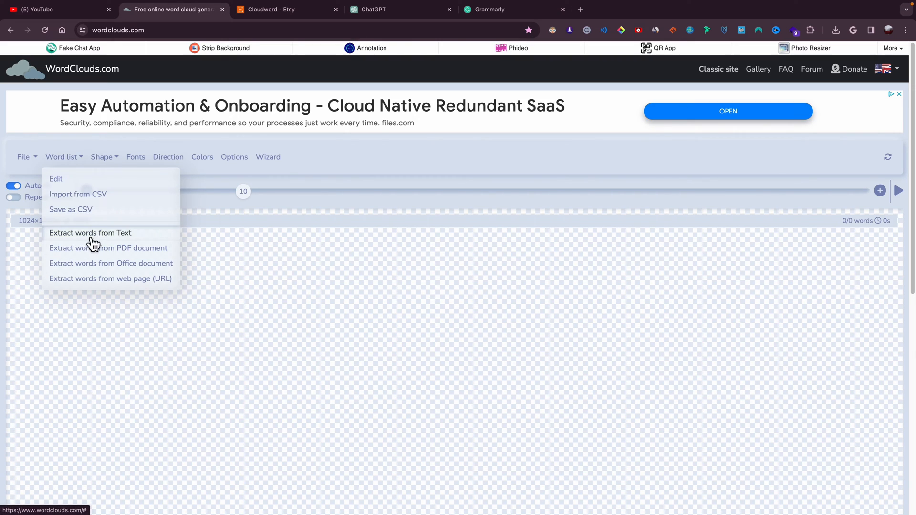
left_click(120, 235)
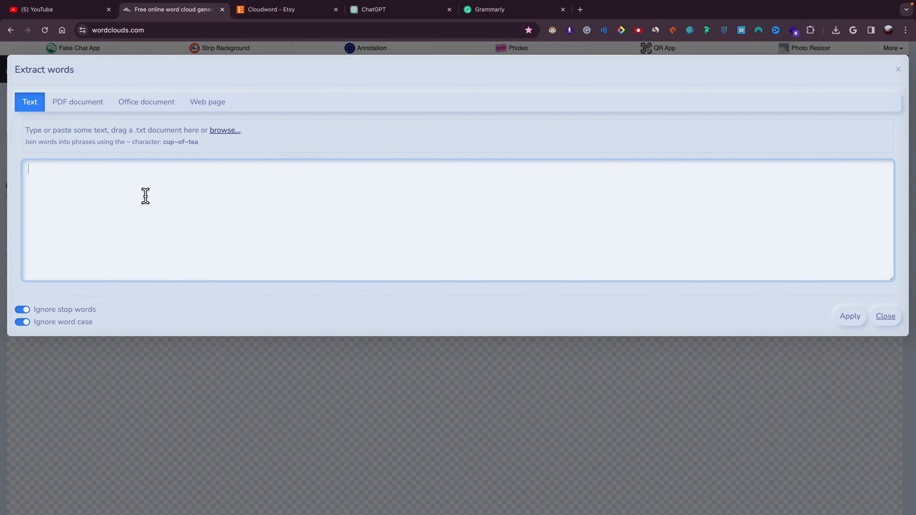
right_click(116, 179)
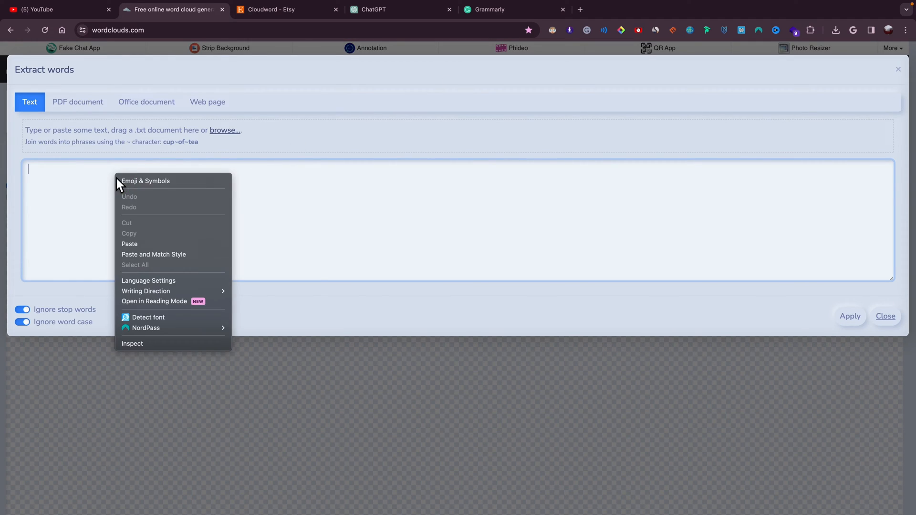
left_click(142, 243)
scroll(127, 224, "up", 15)
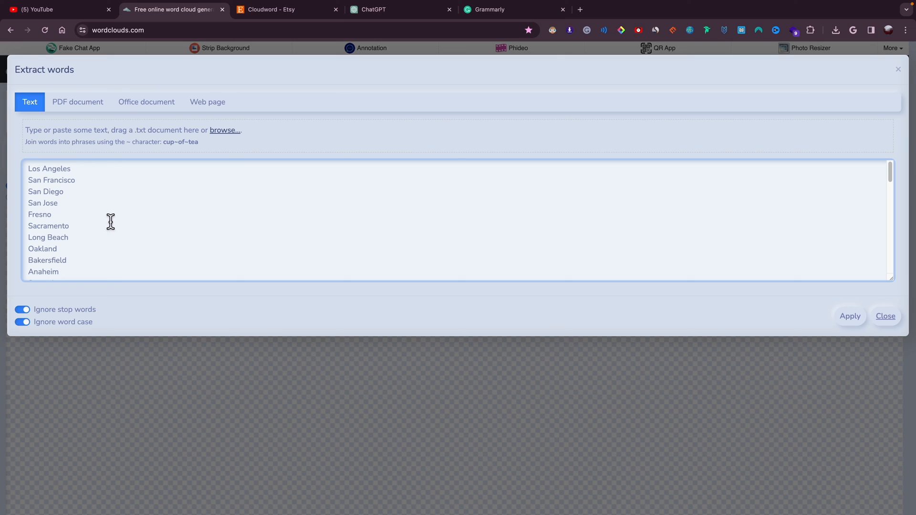
scroll(96, 227, "down", 15)
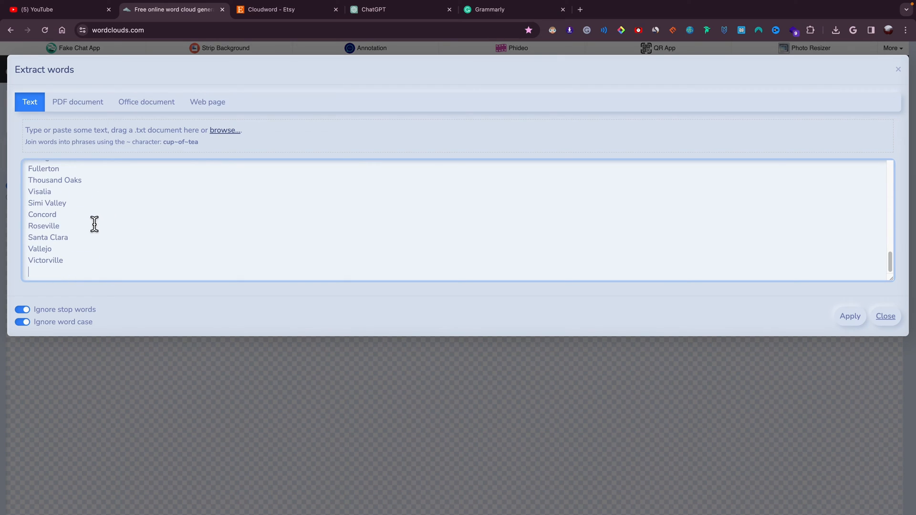
left_click(849, 316)
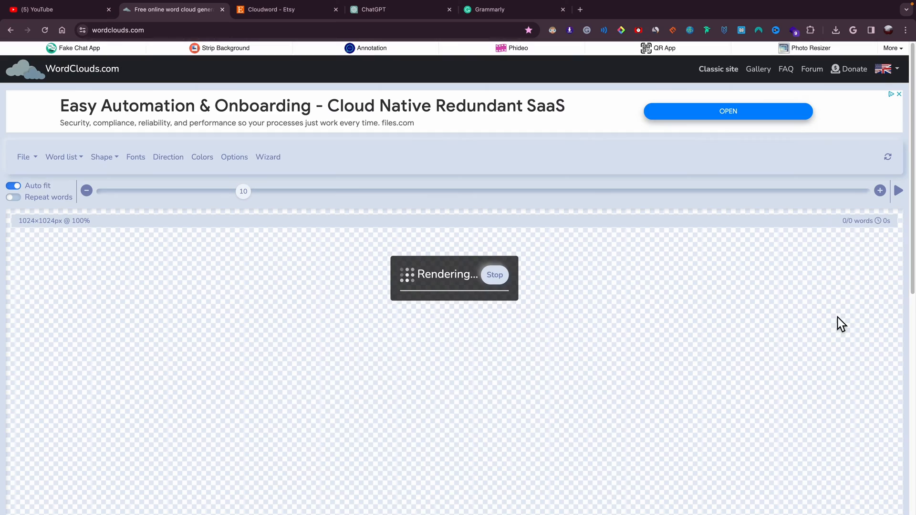
Find the California map among the map shapes with the search term "ca" and use it as the word cloud's shape
scroll(482, 254, "down", 2)
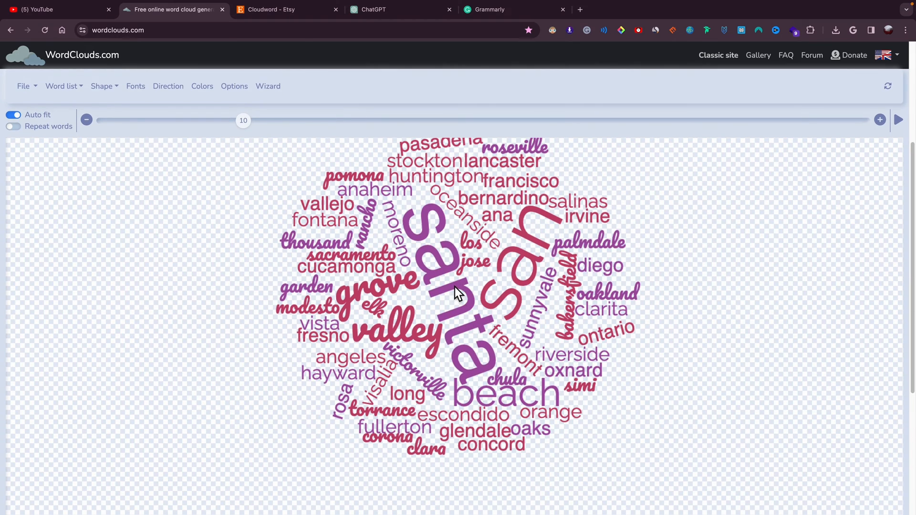
scroll(440, 340, "up", 2)
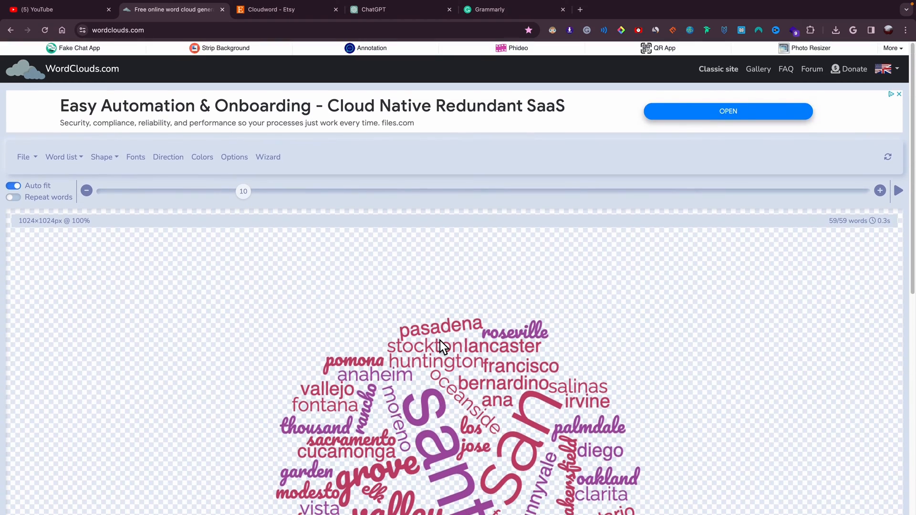
left_click(108, 159)
left_click(150, 178)
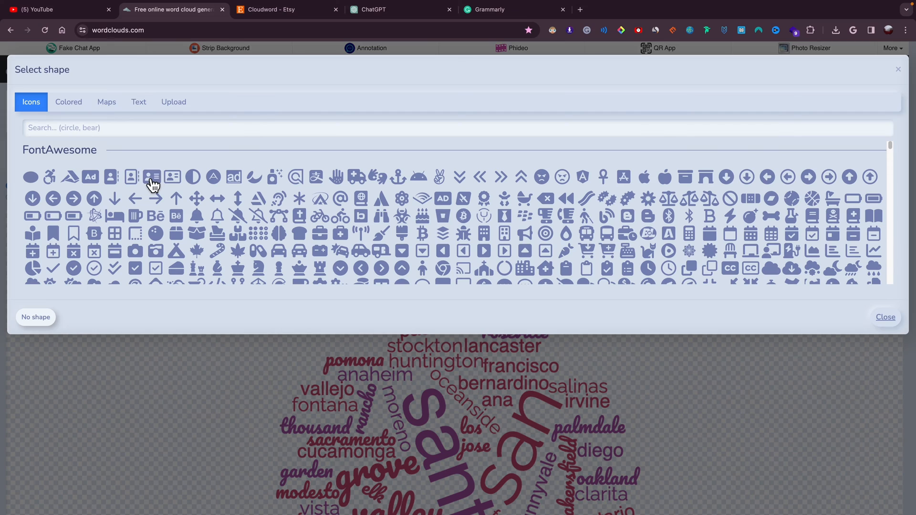
left_click(110, 114)
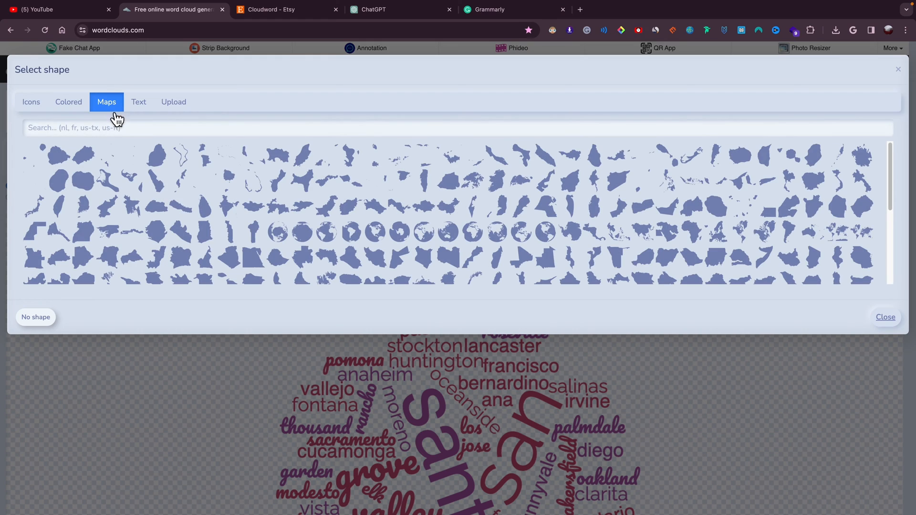
left_click(117, 132)
type("car")
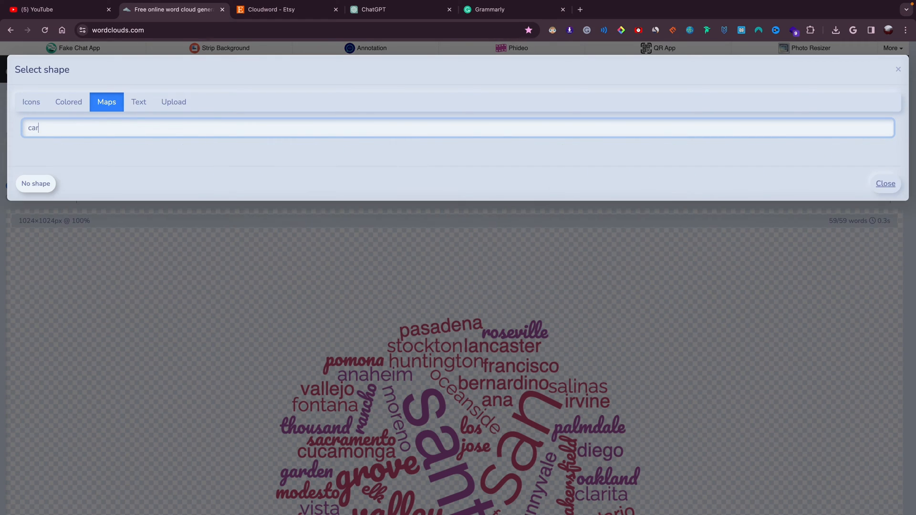
key("BackSpace")
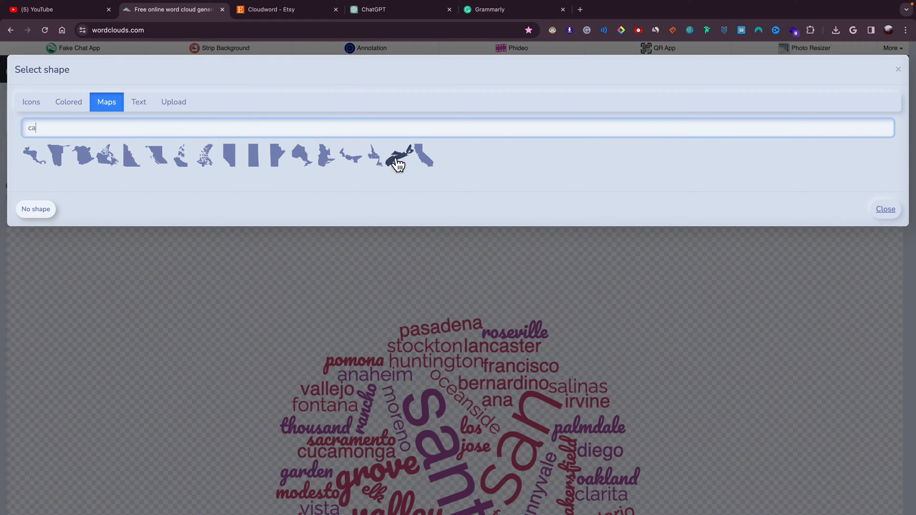
left_click(424, 156)
Set the shape mask opacity to 24 in the shape options
scroll(493, 248, "down", 2)
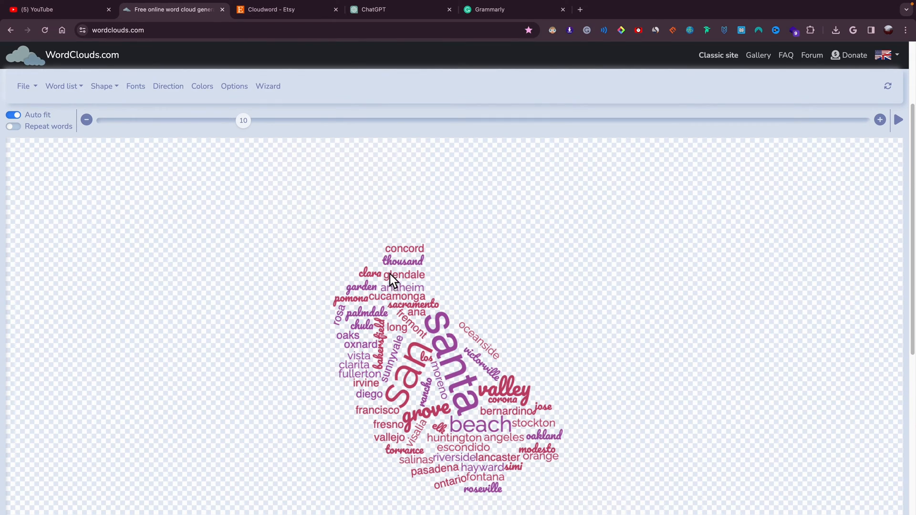
scroll(448, 340, "down", 2)
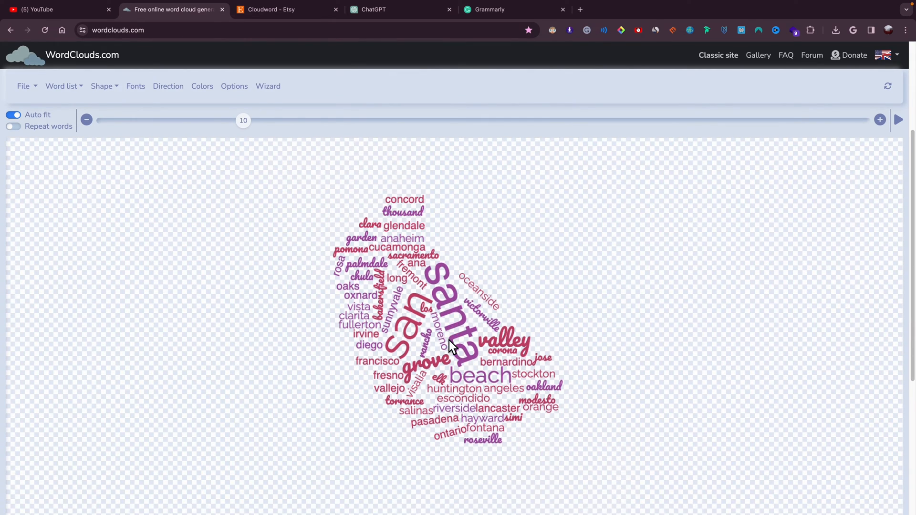
scroll(449, 339, "up", 3)
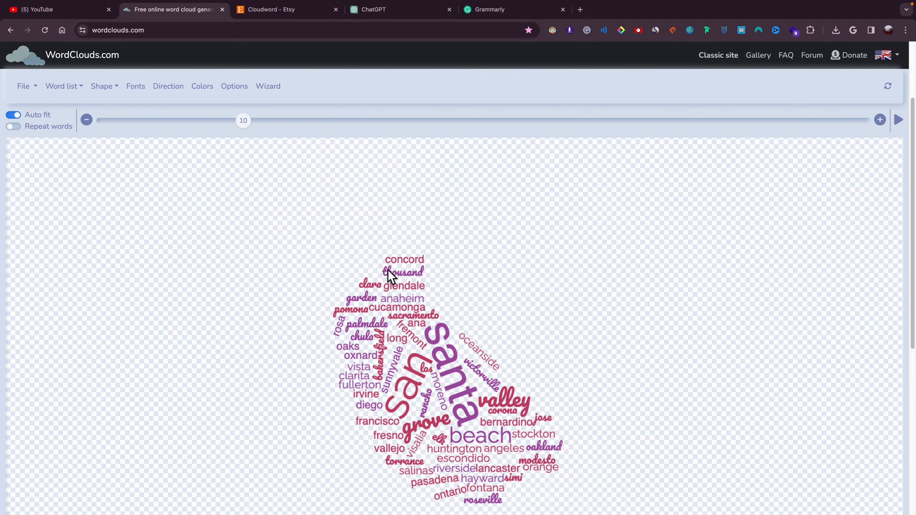
scroll(239, 165, "up", 2)
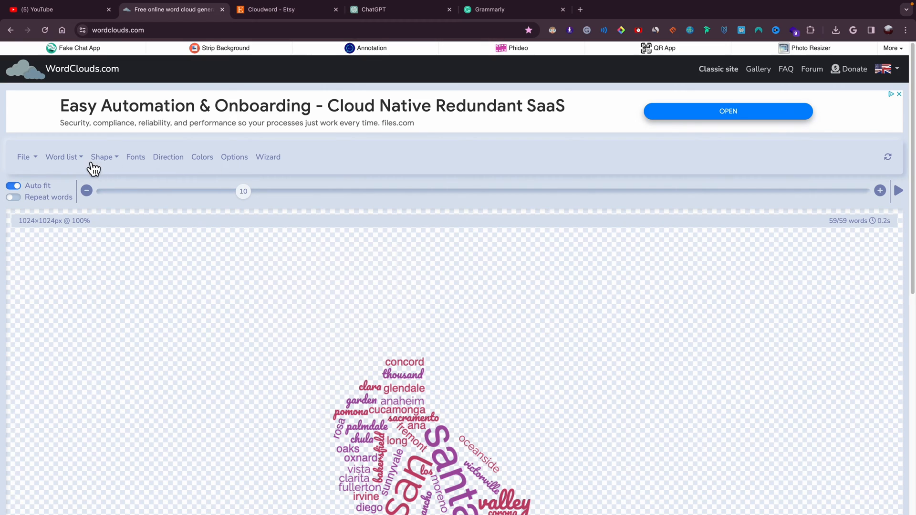
left_click(113, 163)
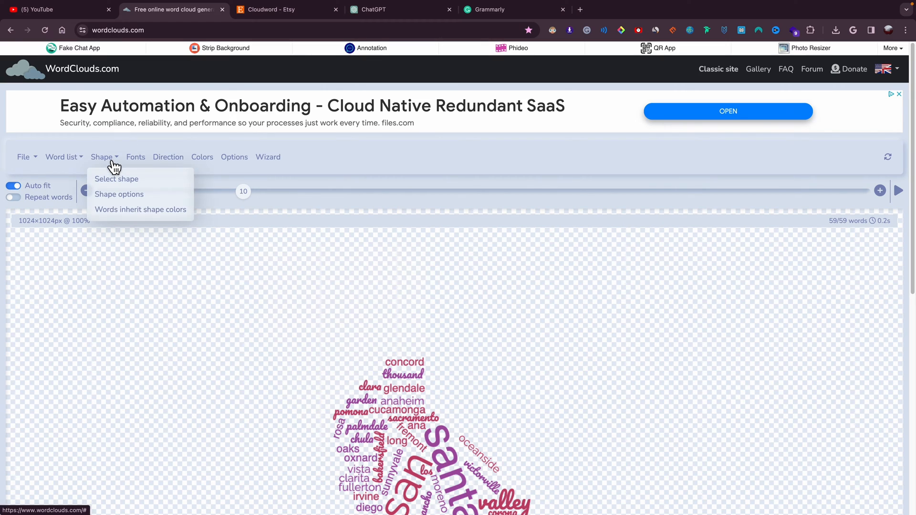
left_click(141, 195)
left_click_drag(33, 165, 168, 170)
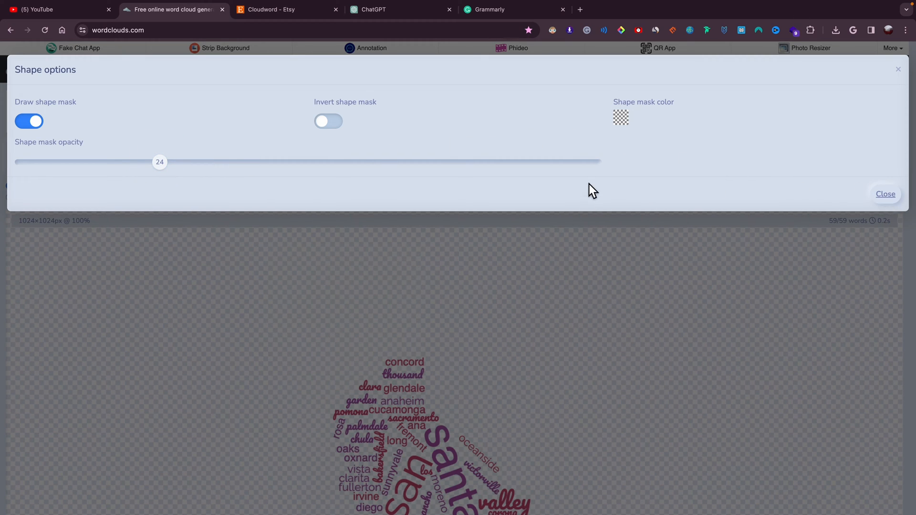
Raise the opacity of the white shape mask color, accept it and close the shape options
left_click(621, 118)
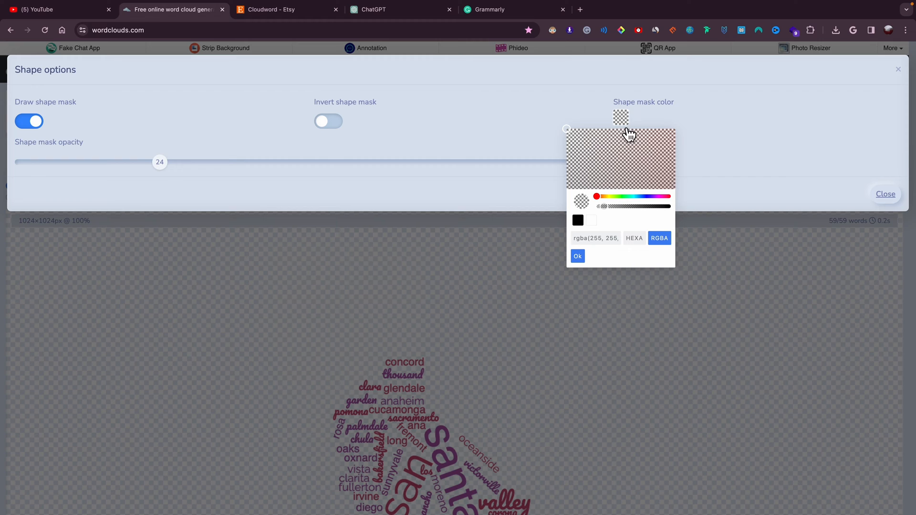
left_click(615, 207)
left_click_drag(618, 213, 636, 216)
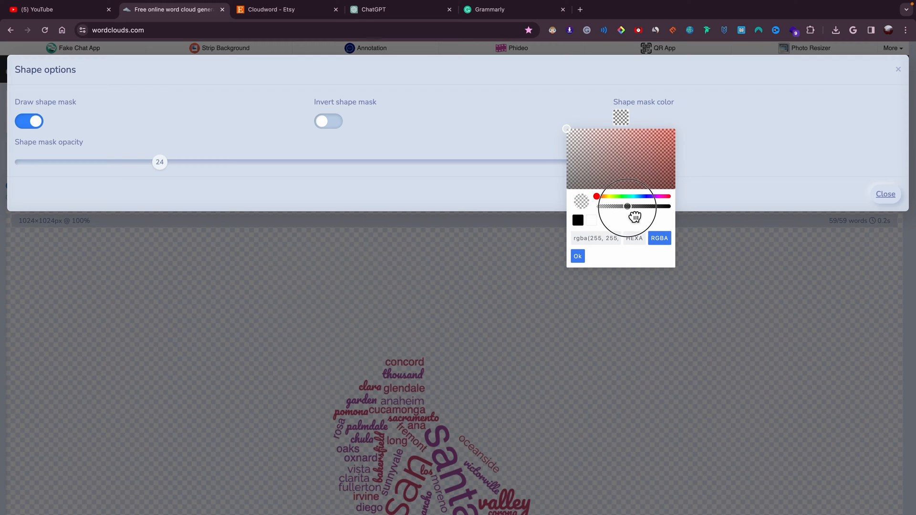
left_click(577, 257)
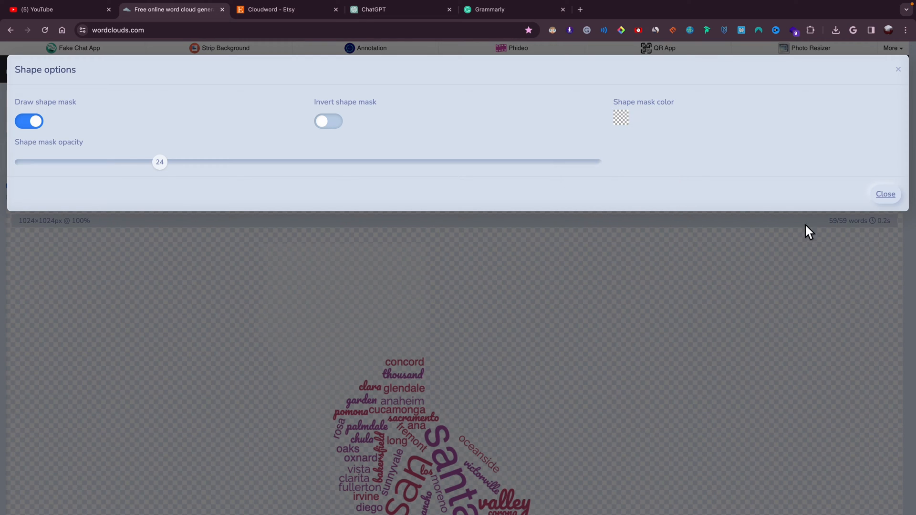
left_click(885, 194)
Try the white, periwinkle, orange and yellow word color theme, replace it with the terracotta and charcoal theme and apply it
scroll(596, 274, "up", 1)
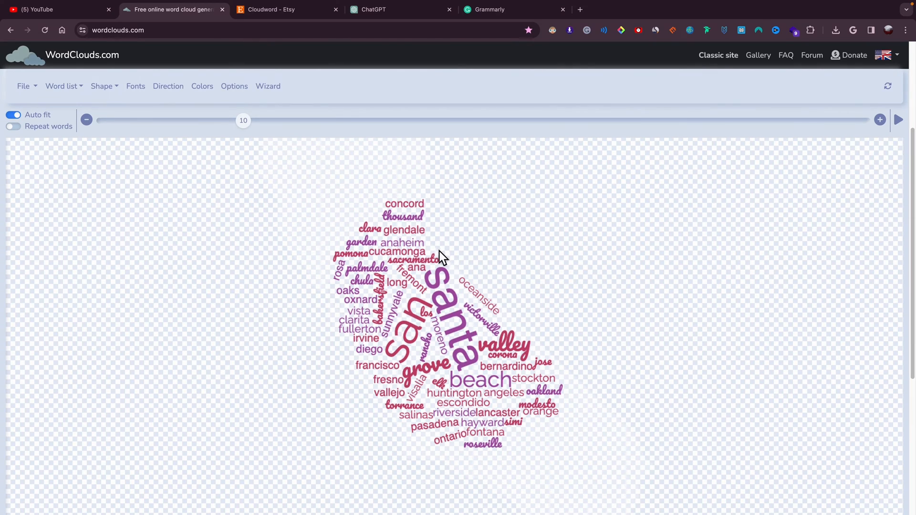
scroll(407, 230, "up", 3)
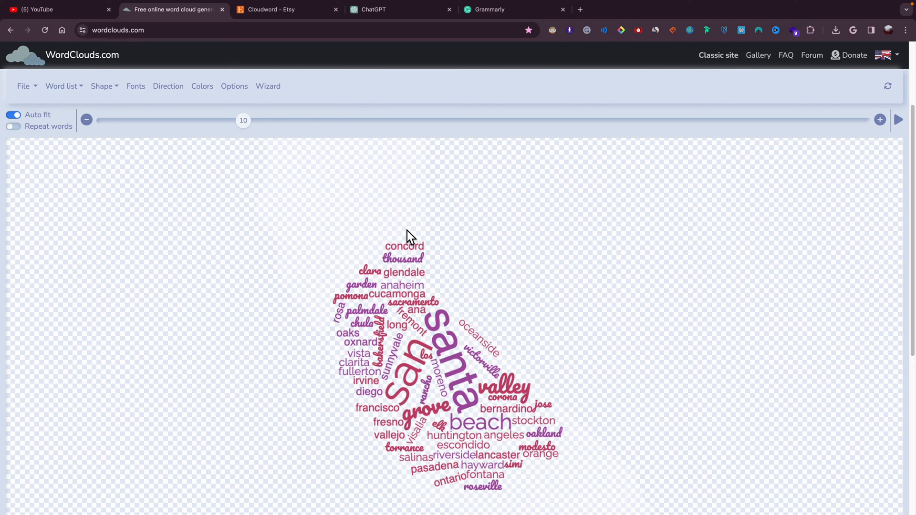
scroll(407, 286, "up", 3)
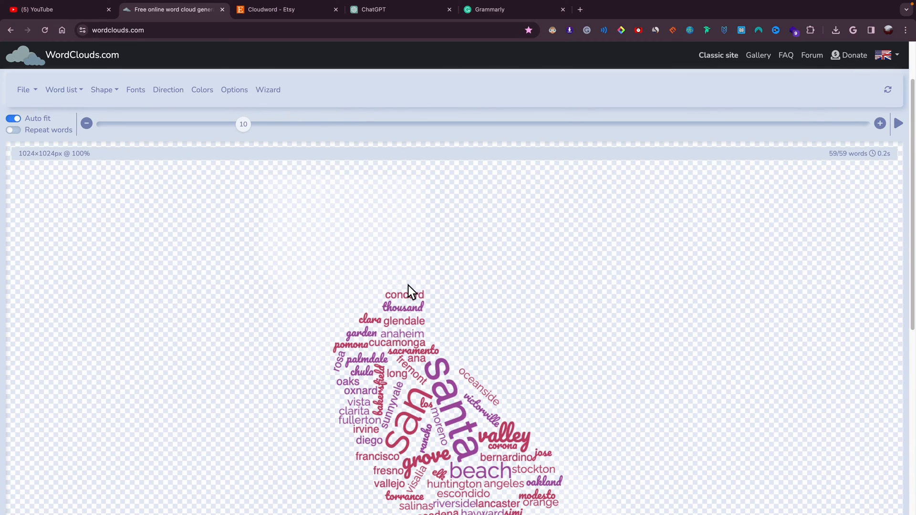
left_click(204, 93)
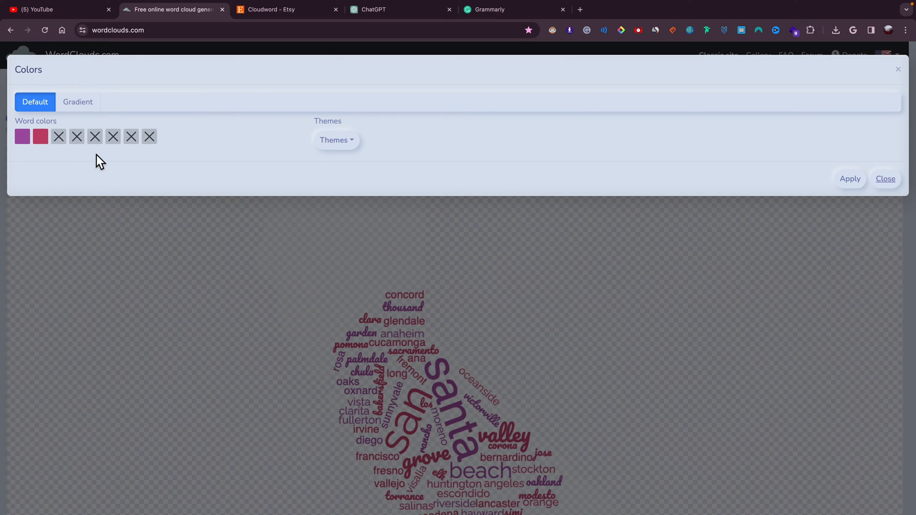
left_click(353, 146)
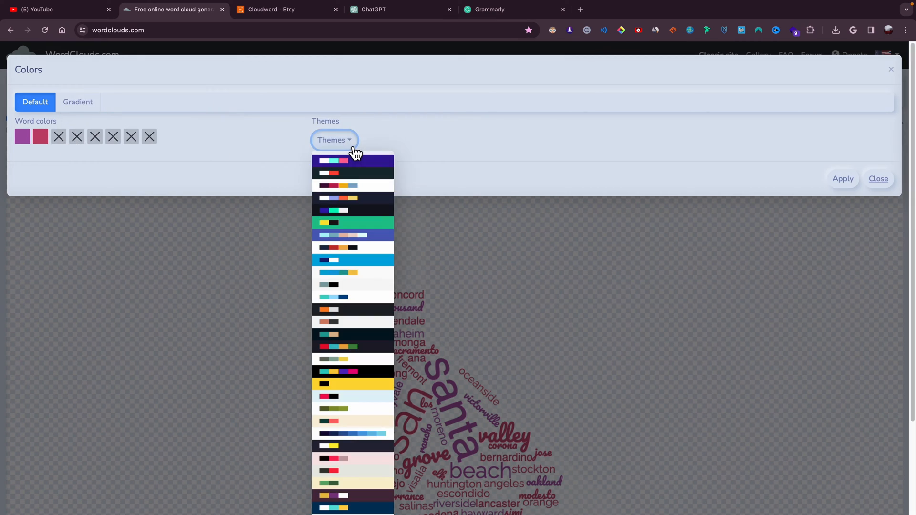
left_click(357, 197)
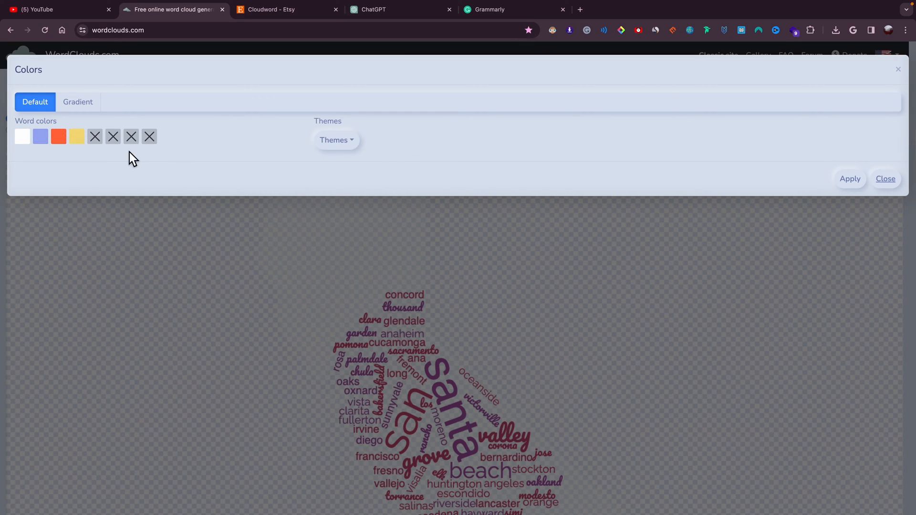
left_click(338, 142)
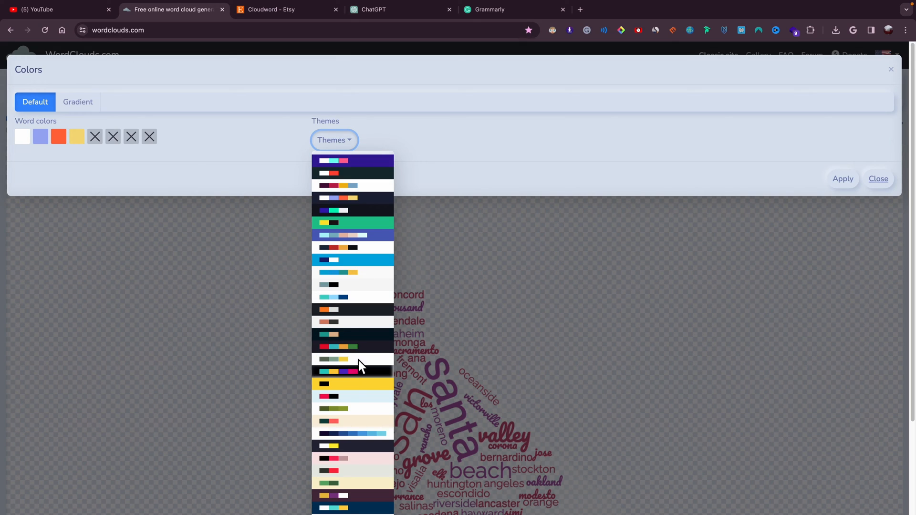
scroll(371, 328, "down", 2)
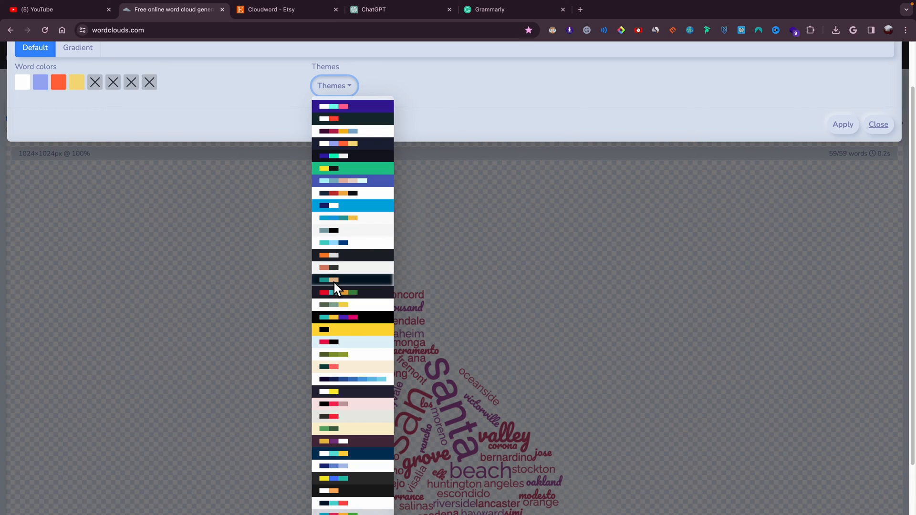
left_click(334, 270)
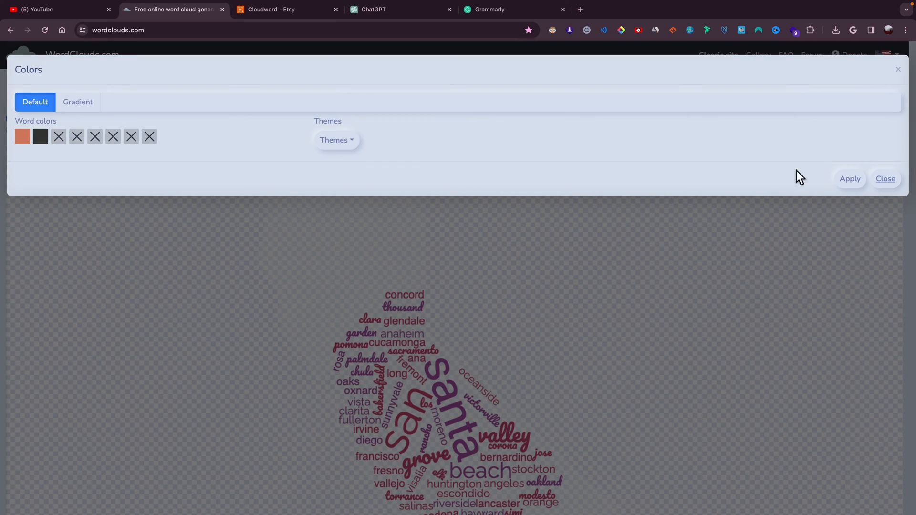
left_click(848, 183)
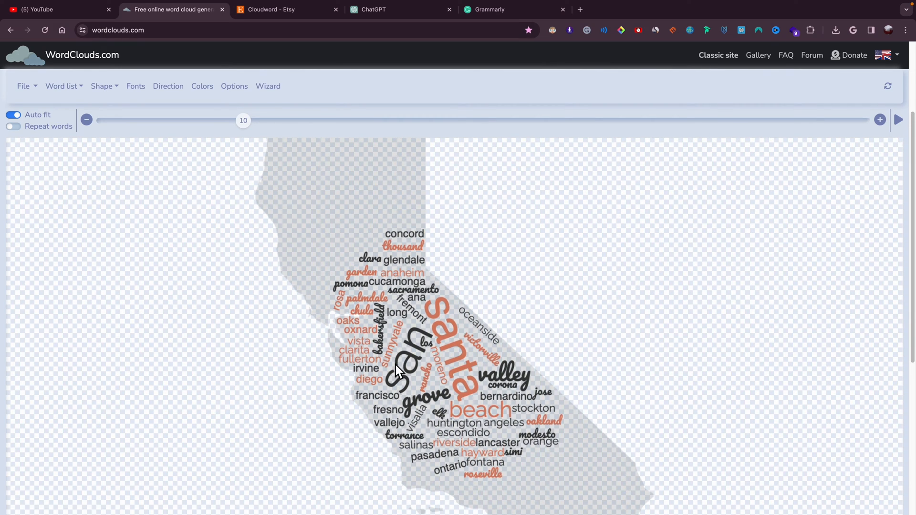
Set the word cloud size to 25 and check how the words fill the California shape from north to south
left_click_drag(242, 122, 481, 132)
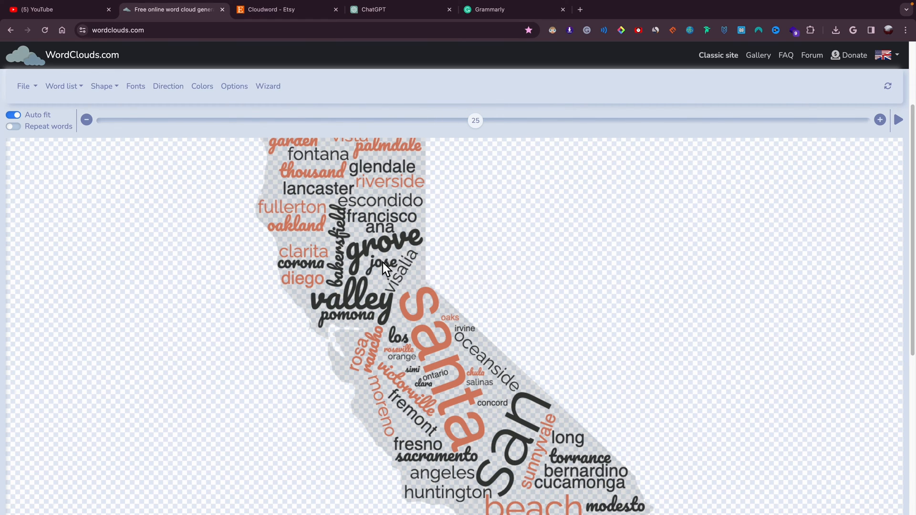
scroll(382, 262, "down", 10)
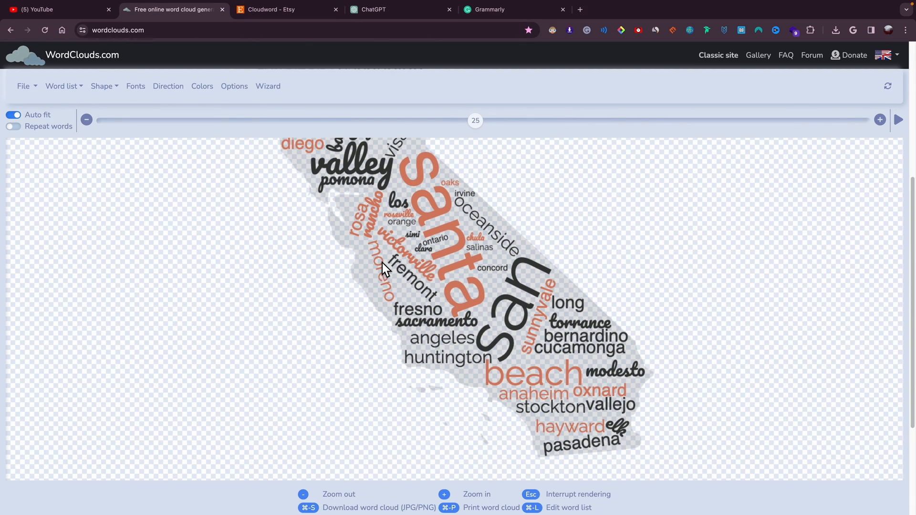
scroll(453, 329, "up", 3)
scroll(454, 329, "up", 3)
scroll(373, 298, "down", 2)
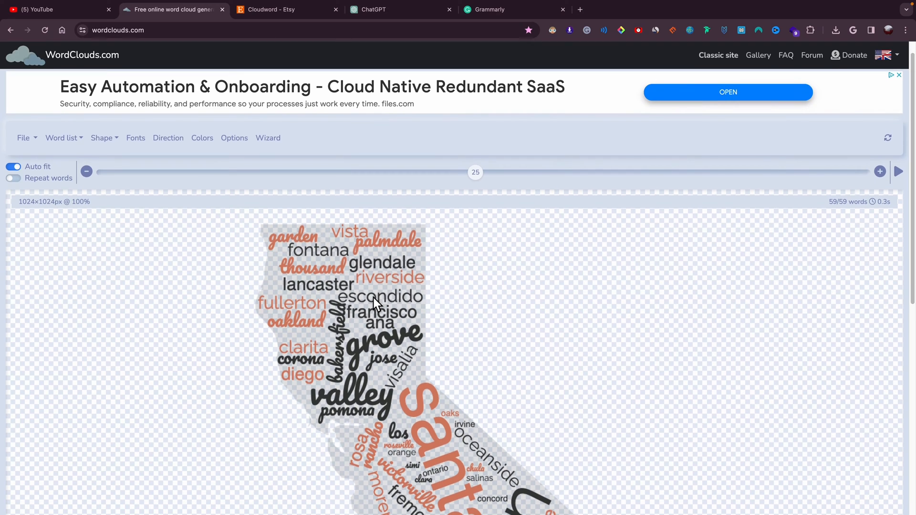
scroll(361, 299, "down", 3)
scroll(362, 299, "down", 1)
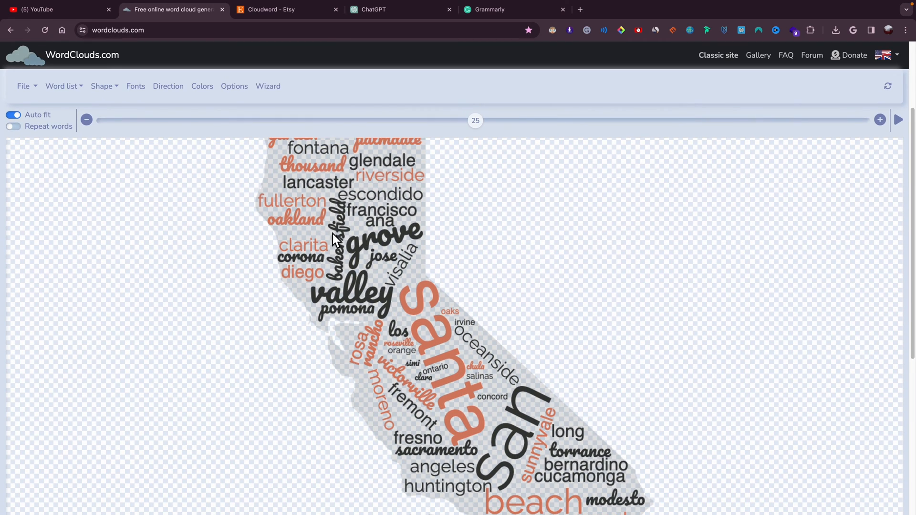
scroll(362, 285, "down", 4)
scroll(504, 321, "up", 3)
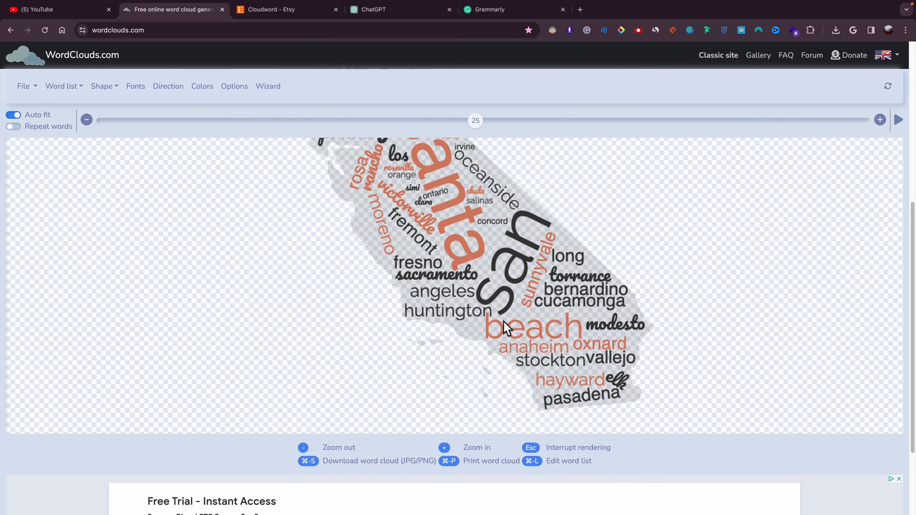
left_click(32, 90)
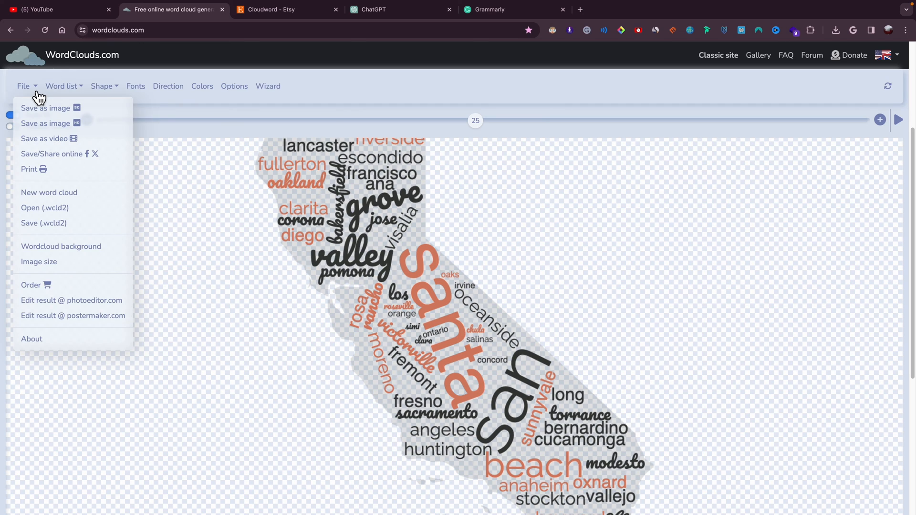
left_click(345, 185)
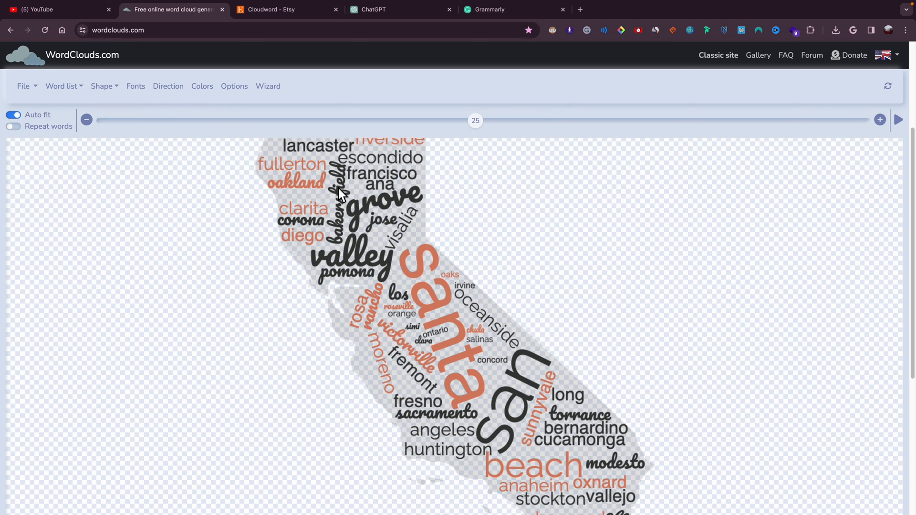
scroll(347, 248, "up", 2)
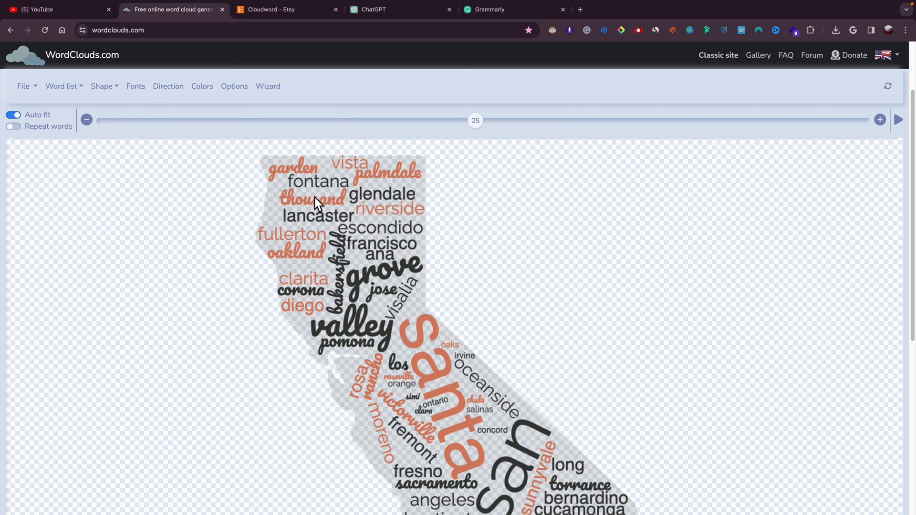
Replace the first font with Rammetto One, add Times New Roman as an extra font and apply the fonts
left_click(135, 89)
left_click(393, 110)
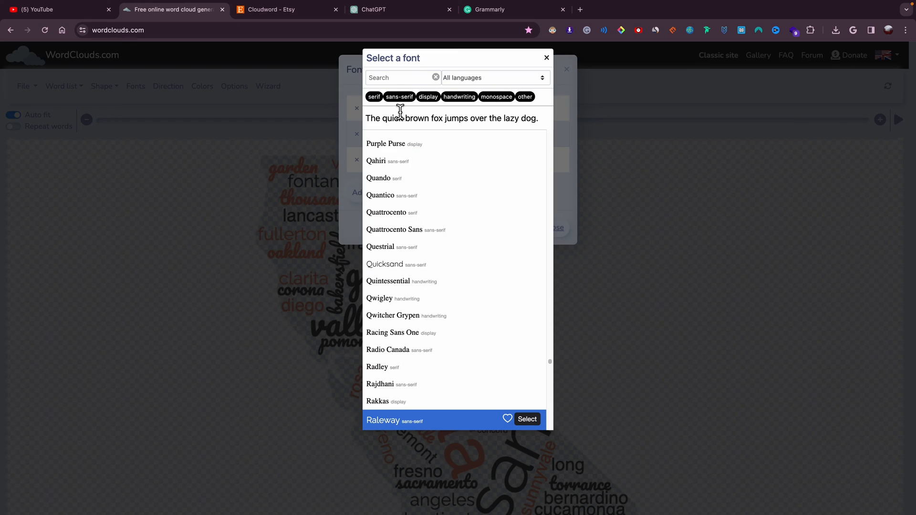
scroll(449, 331, "down", 1)
scroll(443, 334, "down", 3)
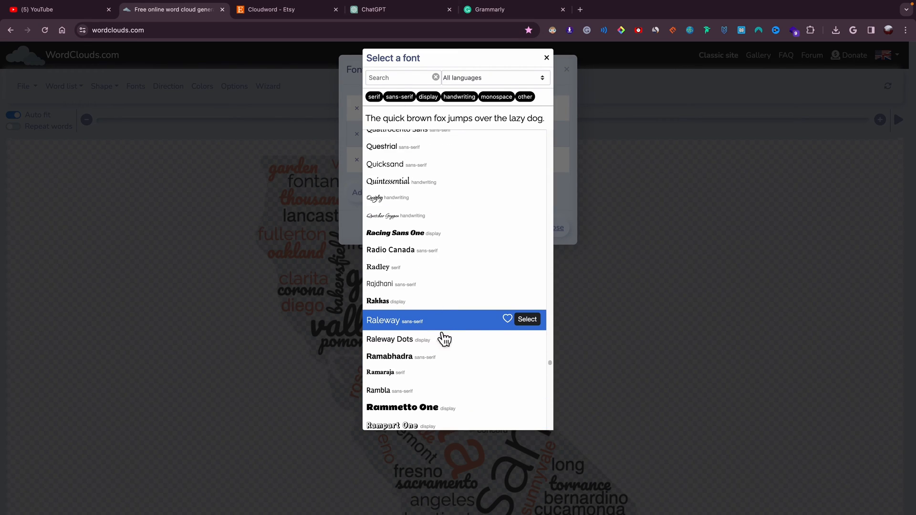
left_click(527, 399)
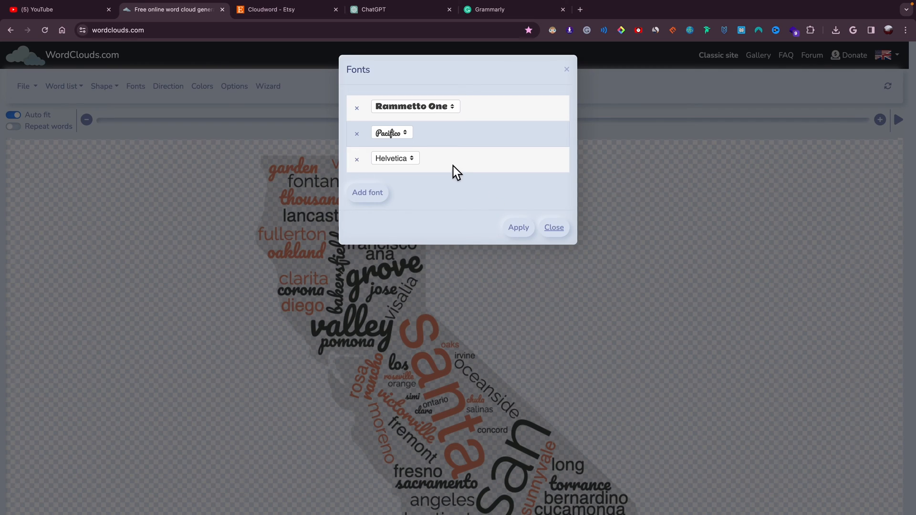
left_click(387, 191)
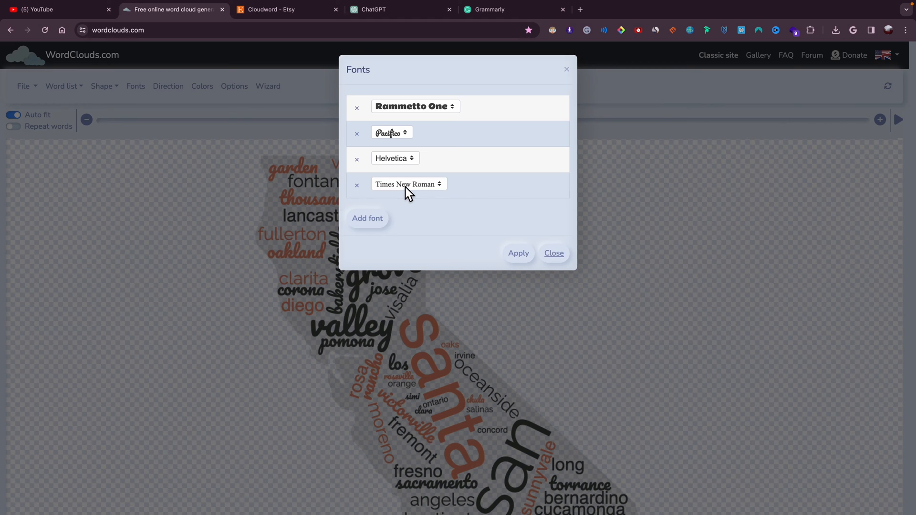
left_click(520, 255)
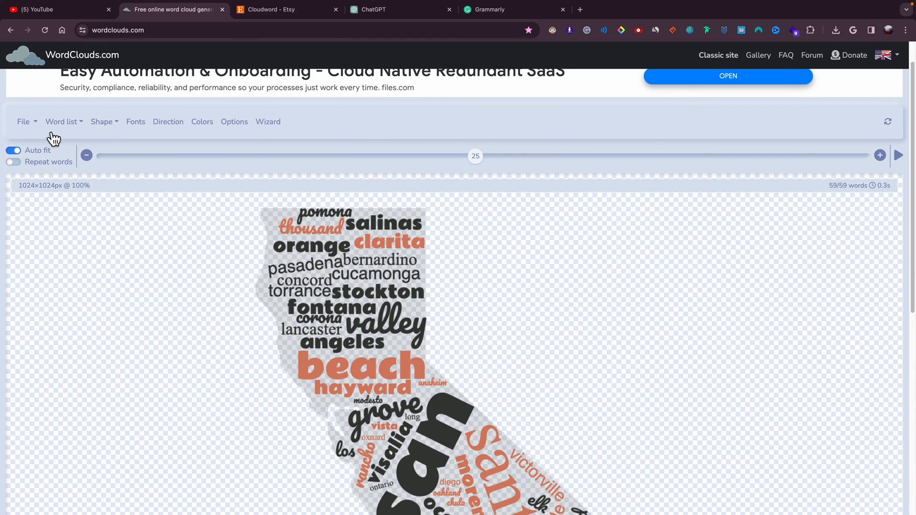
Save the word cloud as an HD image in PNG format with the file name wordcloud
left_click(27, 125)
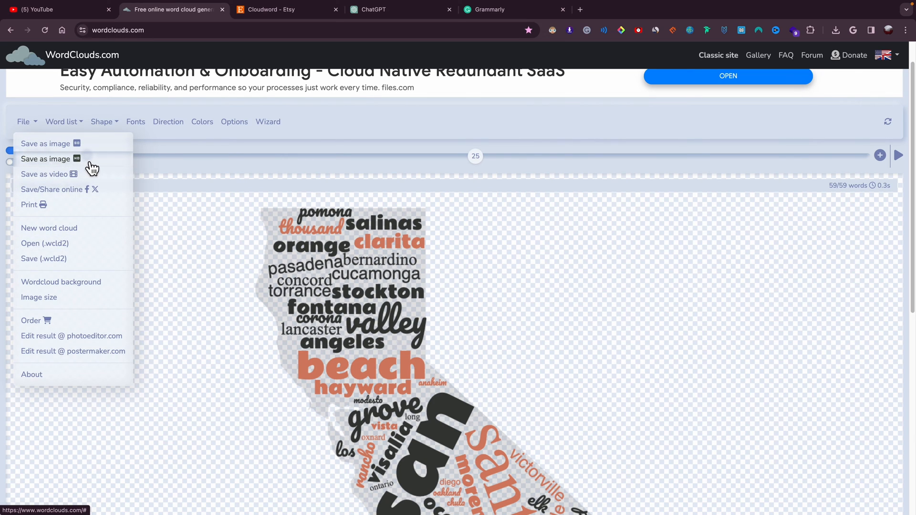
left_click(62, 163)
left_click(507, 129)
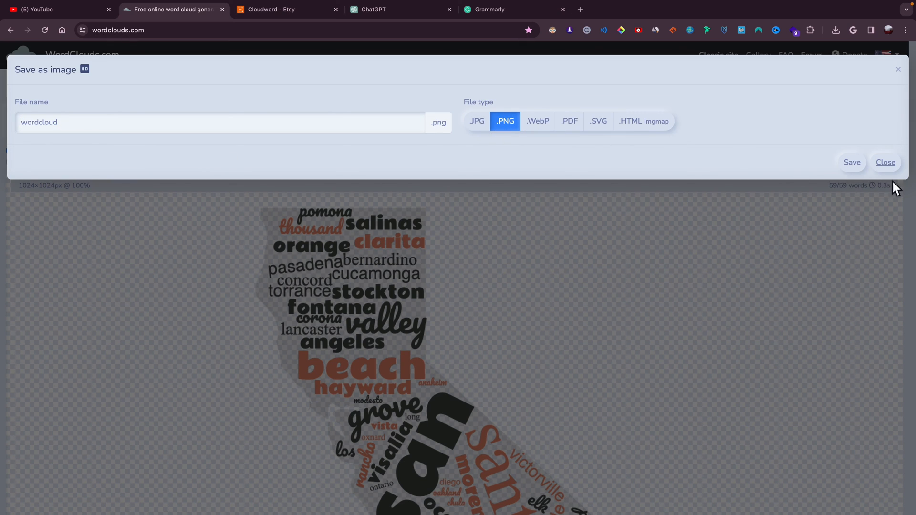
left_click(853, 168)
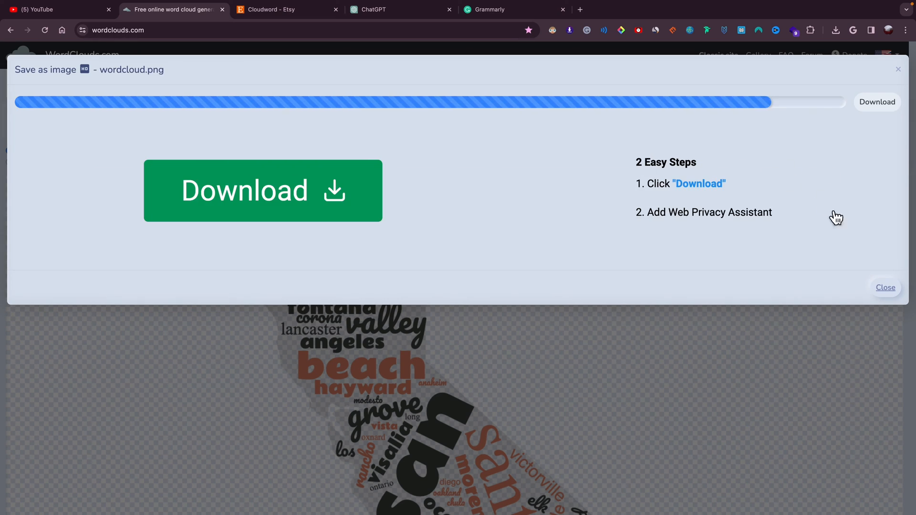